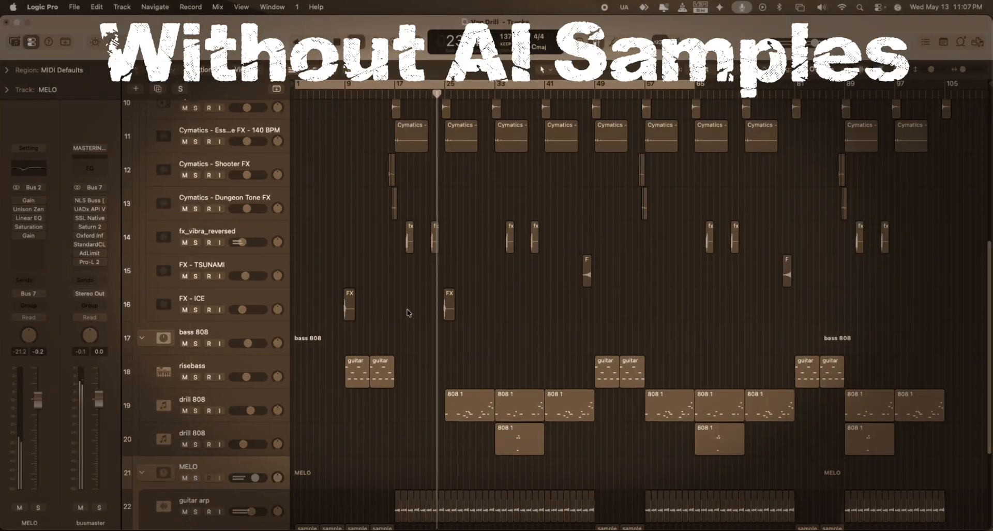
scroll(407, 313, down, 6)
scroll(407, 313, down, 2)
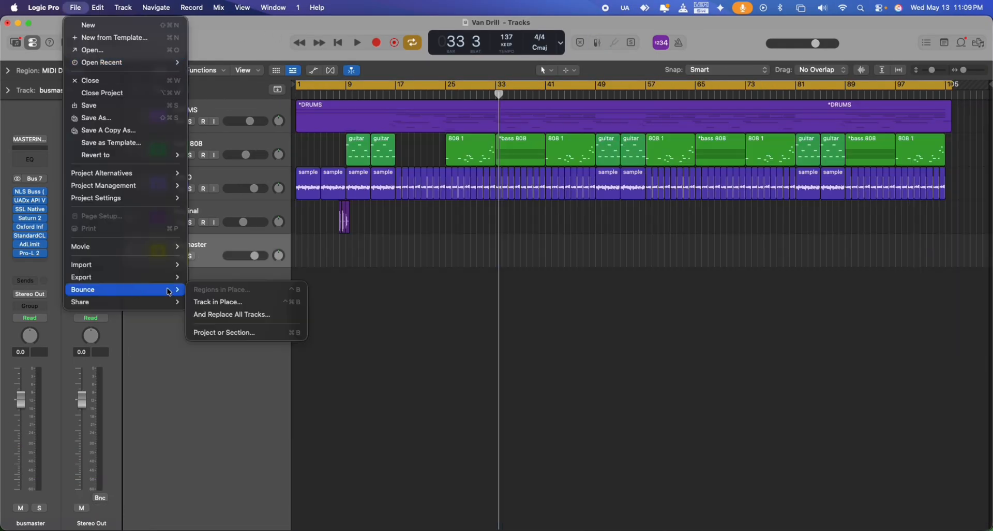
Set up a bounce of the whole project with MP3 as a destination and accept the bounce settings.
click(75, 8)
click(217, 332)
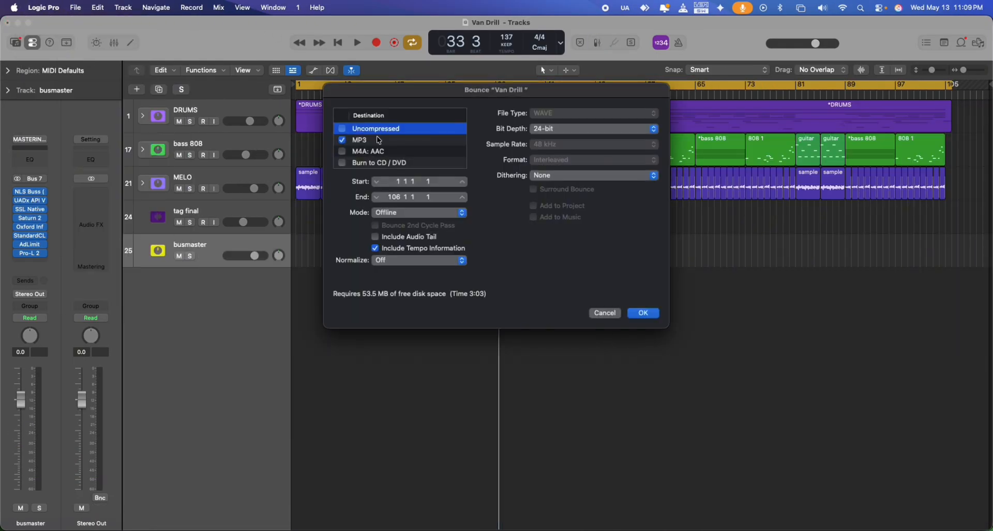
click(378, 139)
click(643, 313)
Bounce the project into the drill remix AI folder under the name Van Drill remix Ai BPM 137.
scroll(547, 218, down, 5)
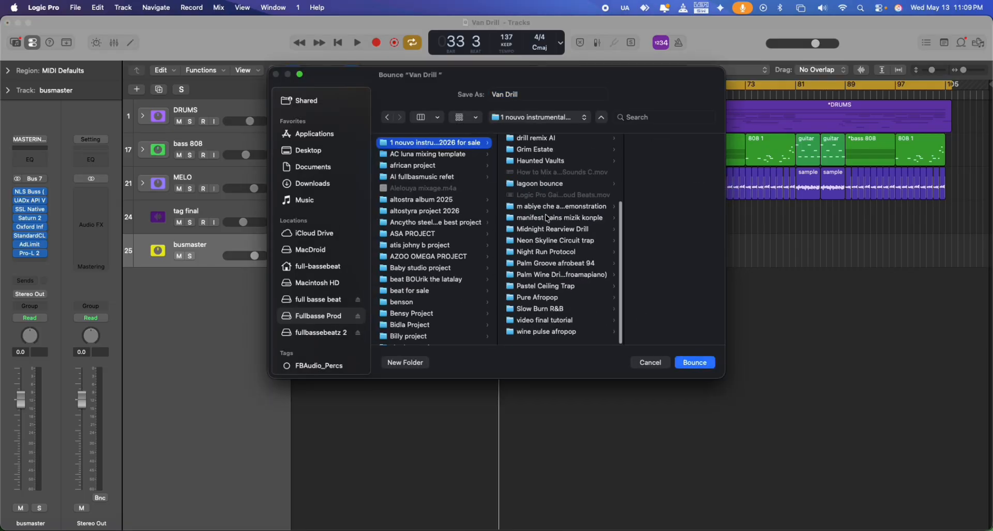
scroll(546, 218, up, 1)
click(533, 149)
click(569, 94)
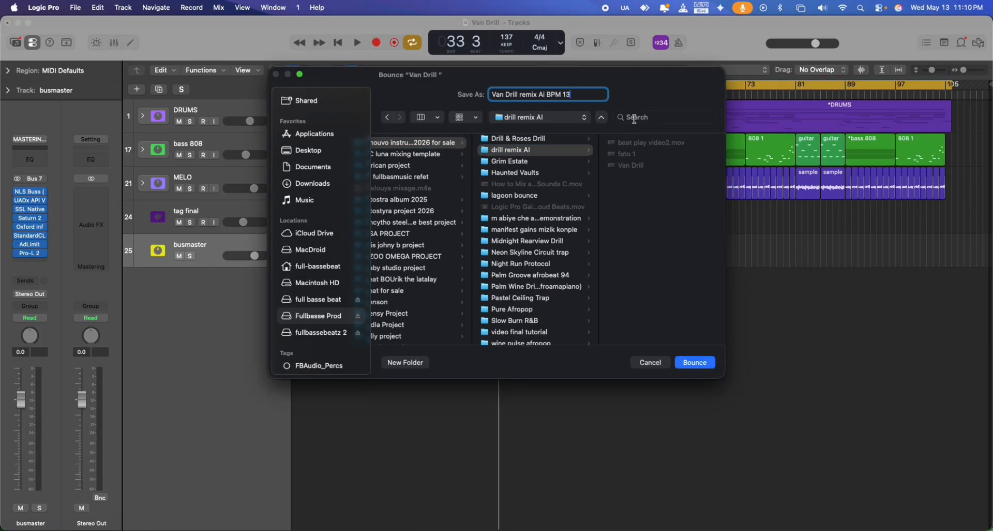
click(696, 363)
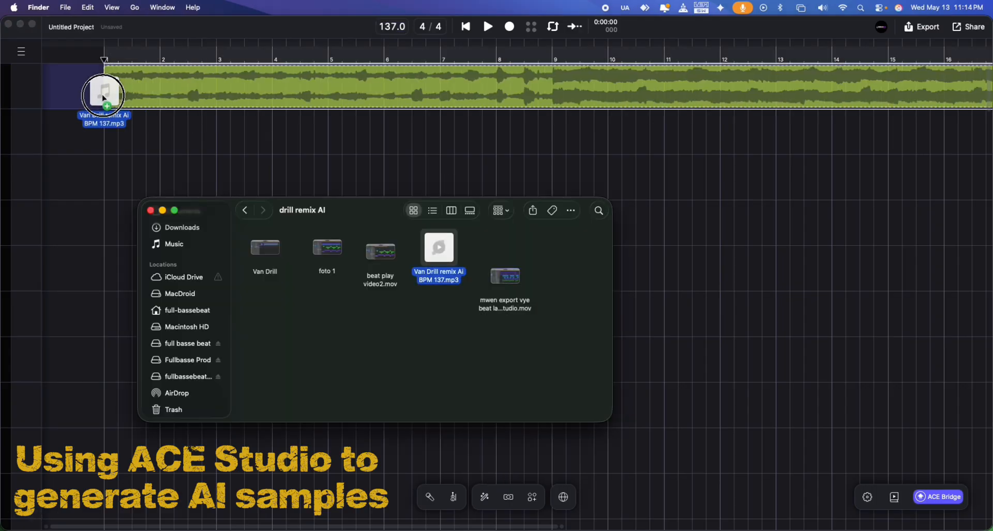
In ACE Studio, generate a guitar layer below the mix over bars 1 to 9 and repeat its two-bar clip up to bar 5.
drag(99, 88, 99, 88)
key(space)
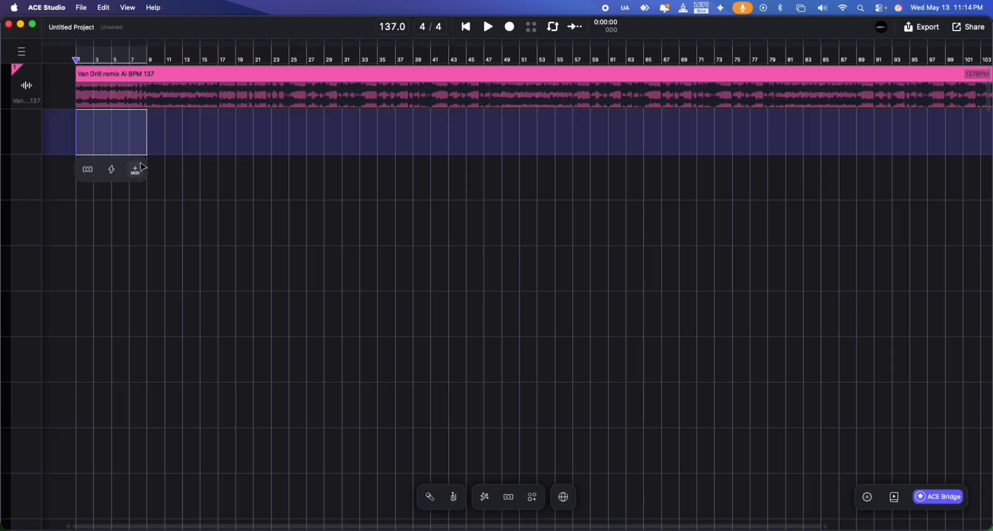
click(137, 167)
click(497, 457)
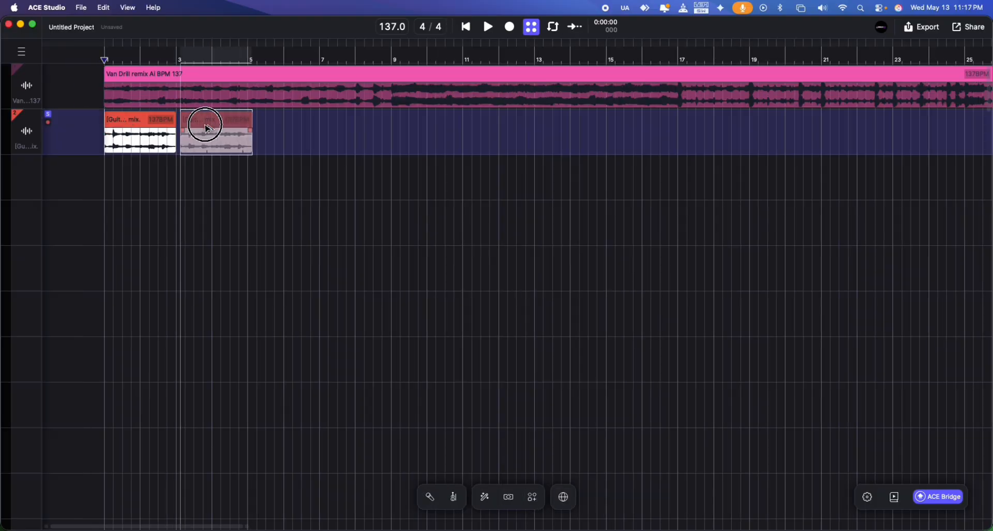
drag(204, 124, 199, 131)
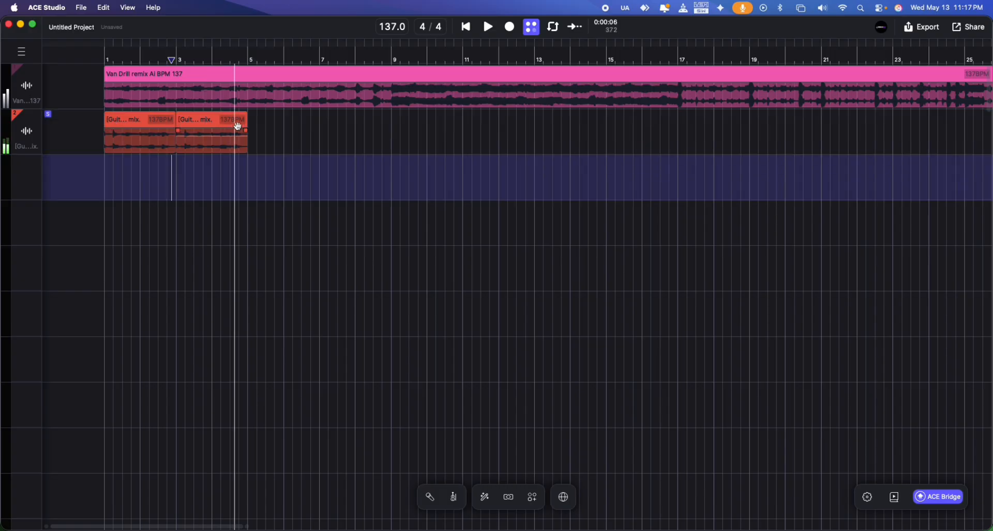
click(136, 126)
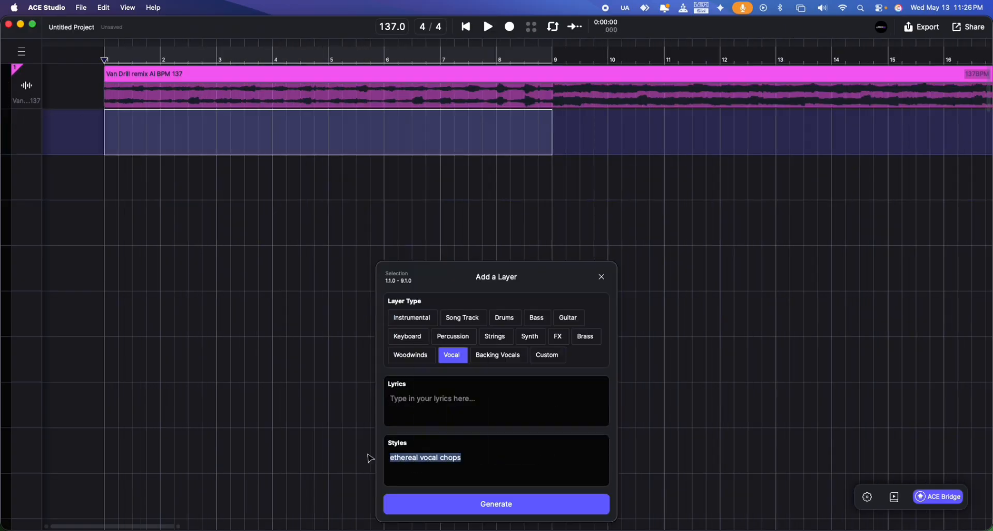
Generate a Vocal layer over bars 1 to 9 styled "2026 ethereal vocal chops Melodic UK Drill, 140 BPM, high-quality studio mix.".
right_click(415, 337)
click(444, 409)
click(497, 504)
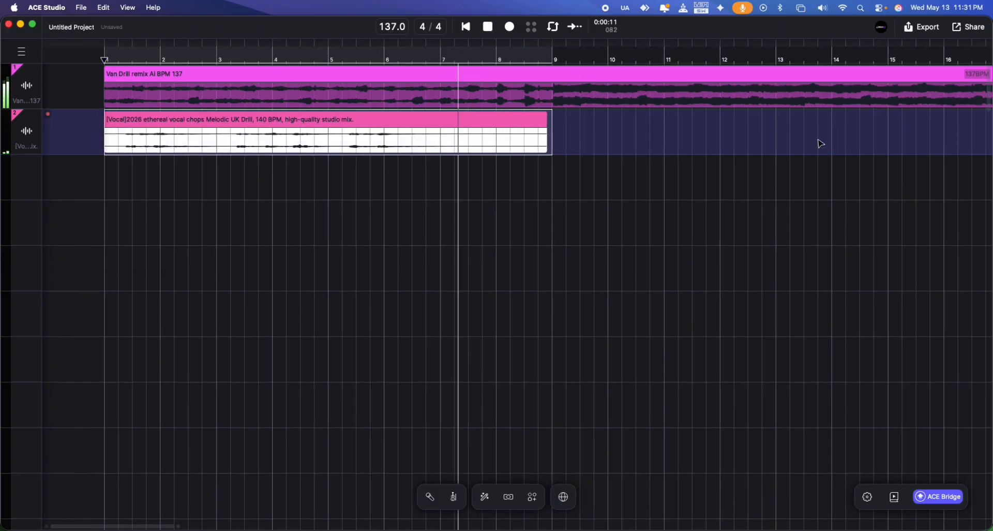
Try a generated Brass layer in Melodic UK Drill style below the vocal track and discard its clip.
click(585, 290)
click(486, 414)
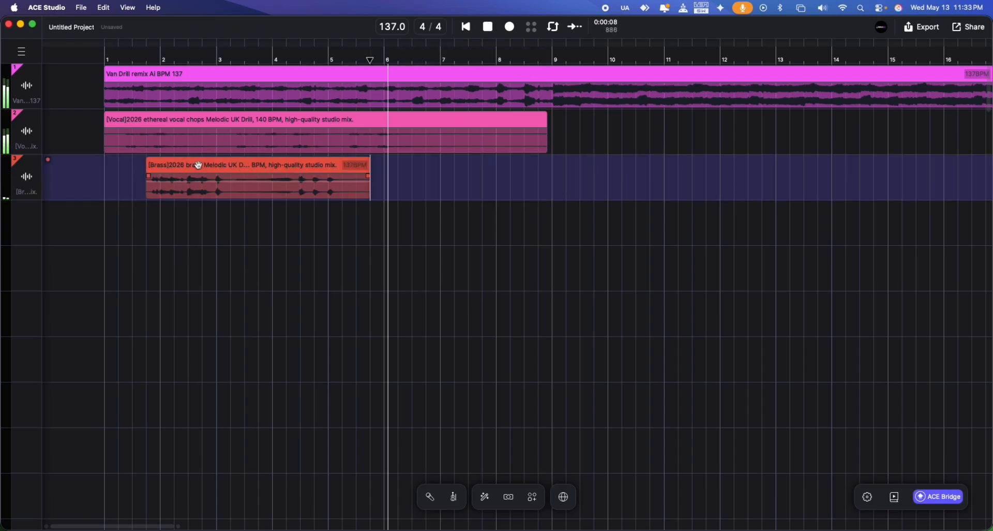
key(super+d)
click(222, 164)
key(Delete)
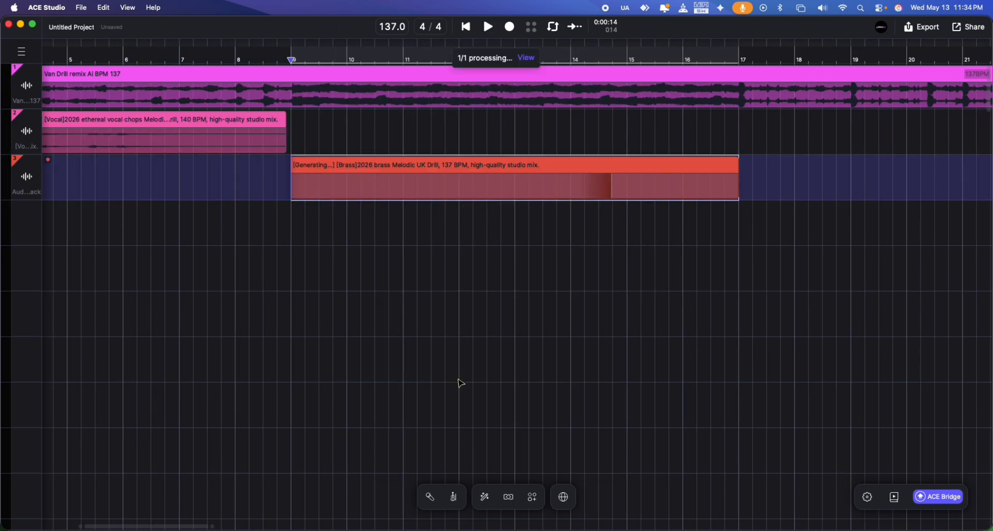
Generate a Keyboard layer over bars 9 to 17 styled "2026 classic piano, 137 BPM, high-quality studio mix.".
double_click(290, 233)
text(classic piano)
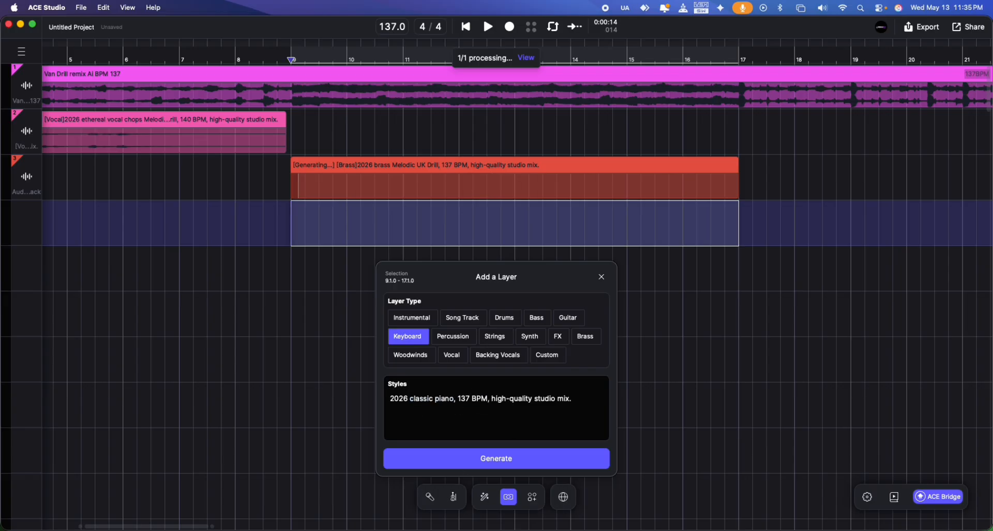
click(496, 458)
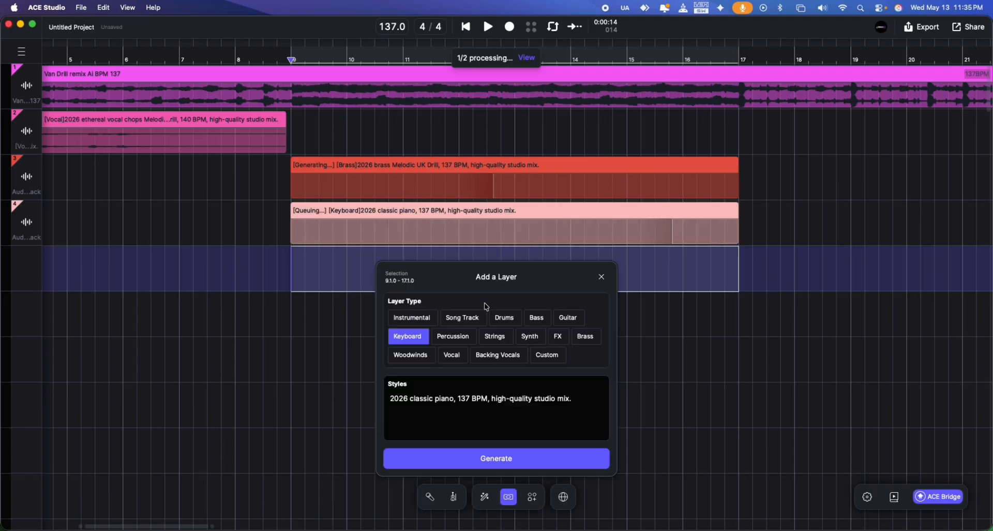
Generate a Strings layer over bars 9 to 17 styled "2026 orchestral strings, 137 BPM, high-quality studio mix.".
click(495, 336)
drag(411, 398, 455, 398)
text(orchestral stri)
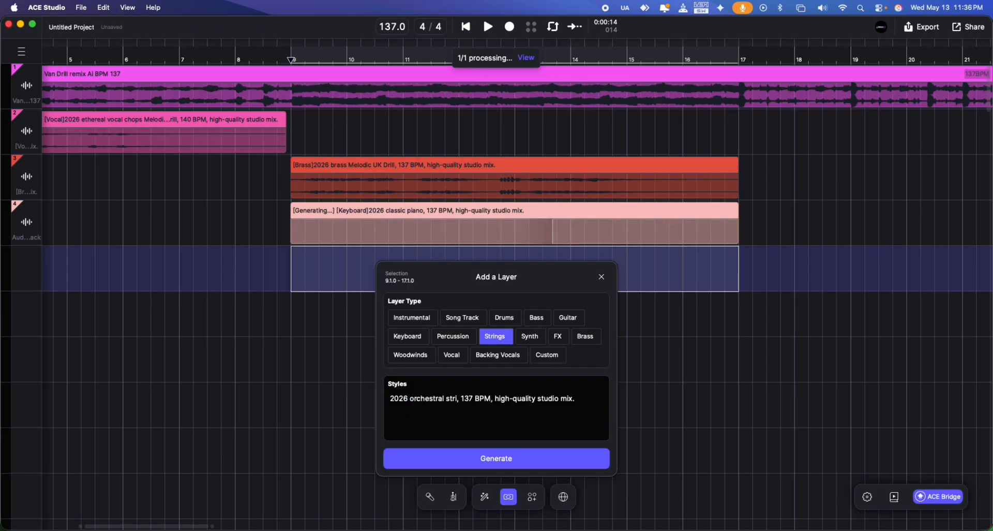
text(ngs)
click(497, 459)
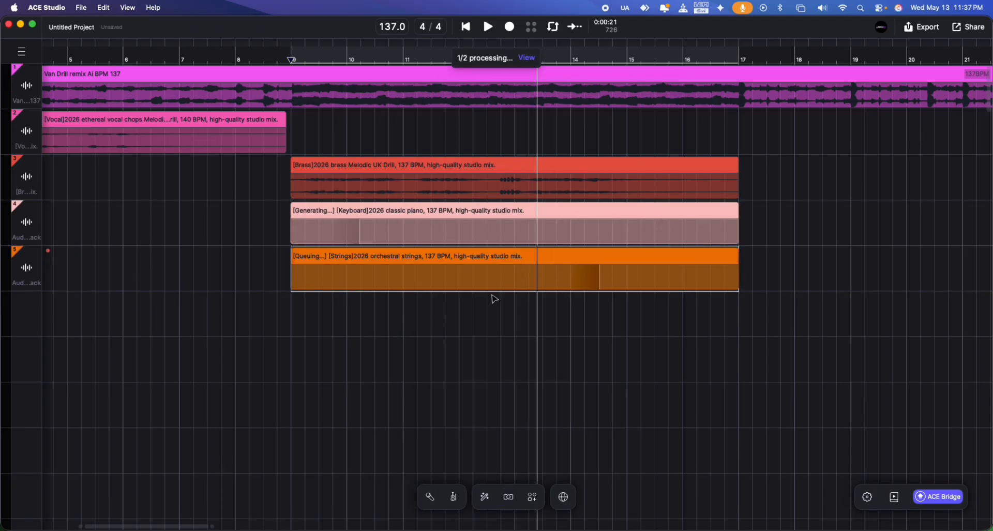
Generate a Guitar layer over bars 9 to 17 styled "2026 clean electric guitar, 137 BPM, high-quality studio mix.".
double_click(731, 311)
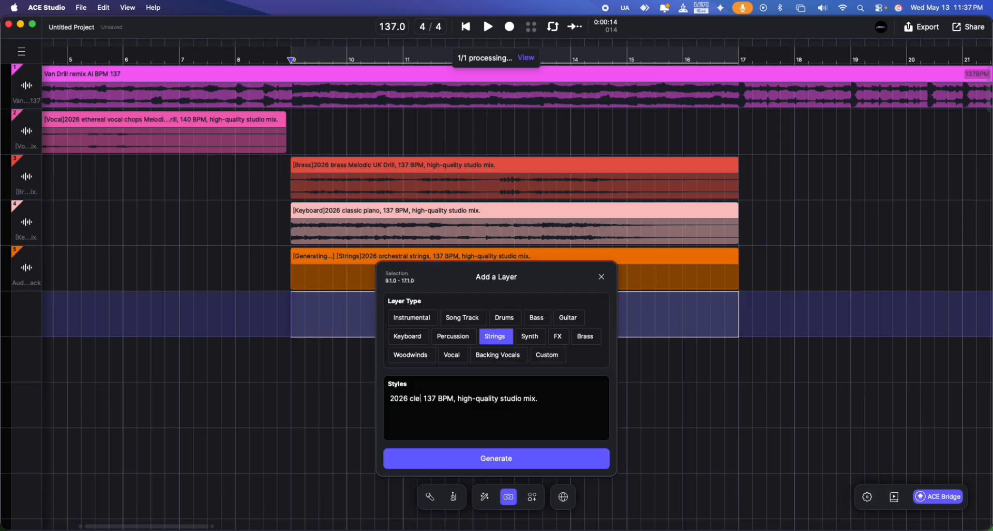
text(clean electric guitar)
click(569, 317)
click(497, 457)
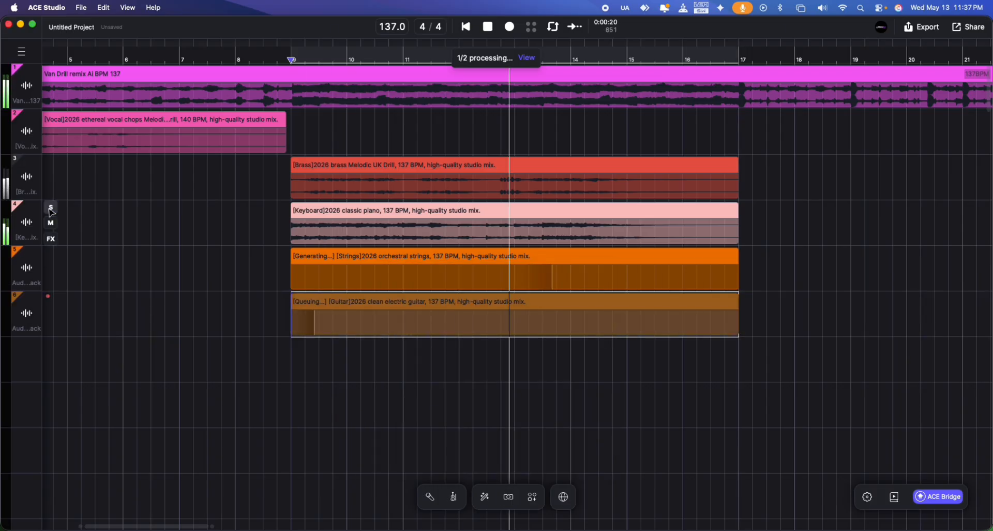
Audition the piano and strings layers in solo and fill bars 13 to 17 with a repeat of the four-bar strings clip.
click(51, 208)
click(51, 253)
key(space)
drag(515, 277, 588, 278)
drag(588, 277, 739, 280)
click(50, 208)
key(space)
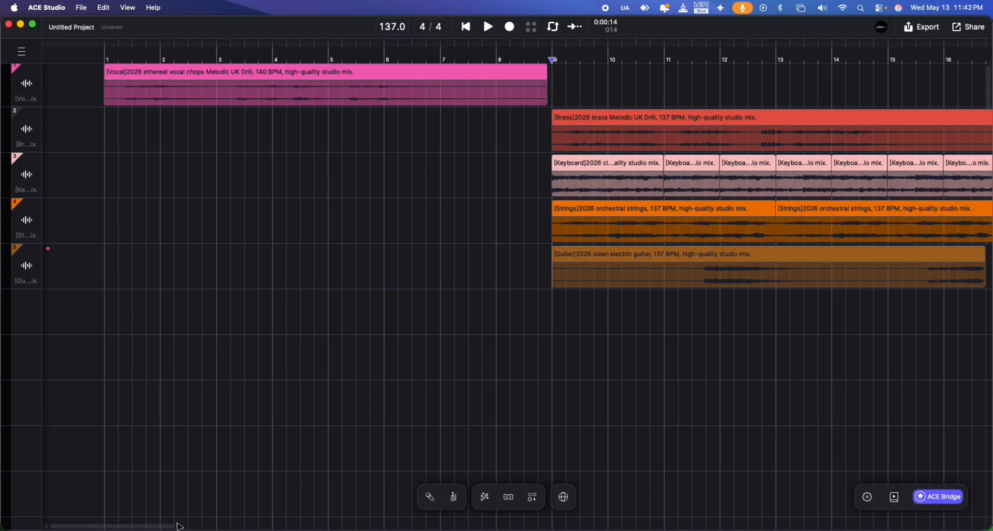
Export all individual tracks as audio into a new folder named melo AI inside the drill remix AI folder.
drag(178, 526, 652, 524)
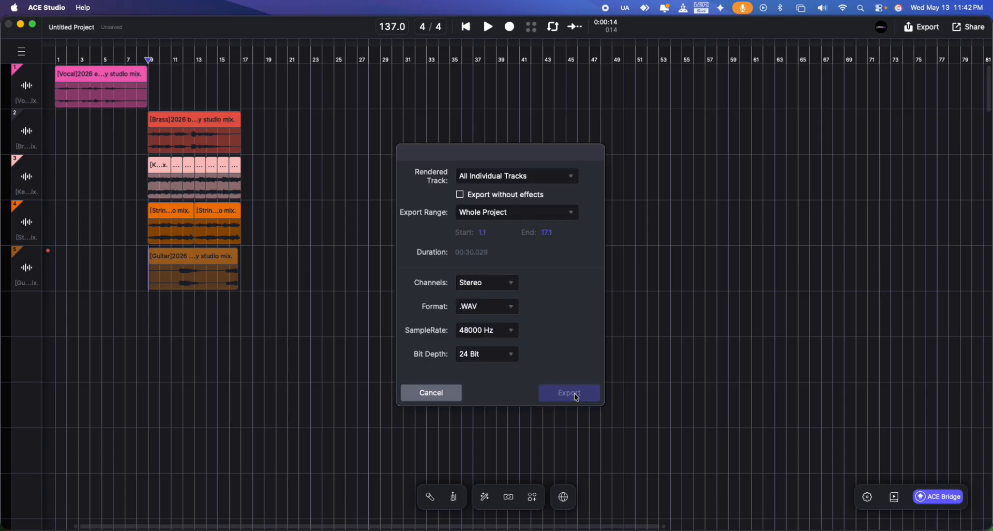
click(569, 390)
click(567, 393)
text(melo )
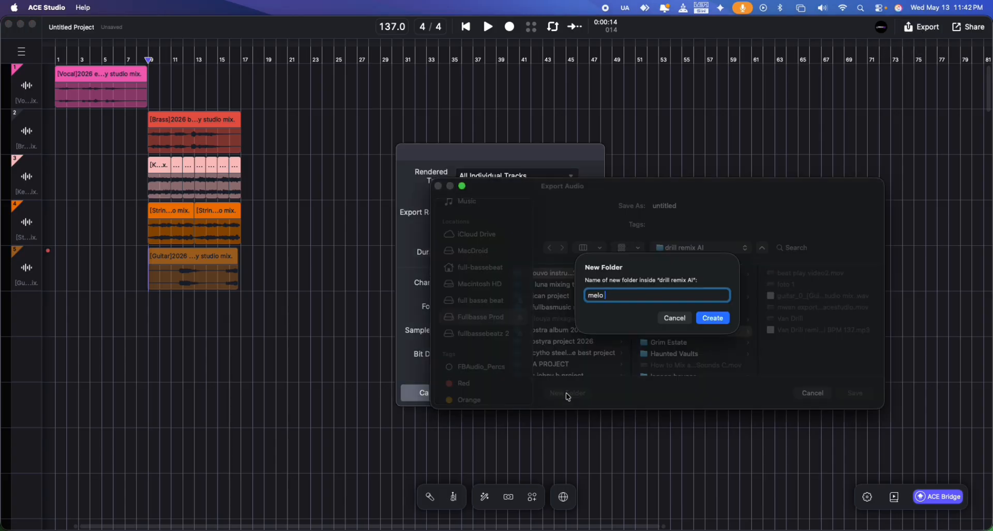
text(AI)
key(Return)
key(Return)
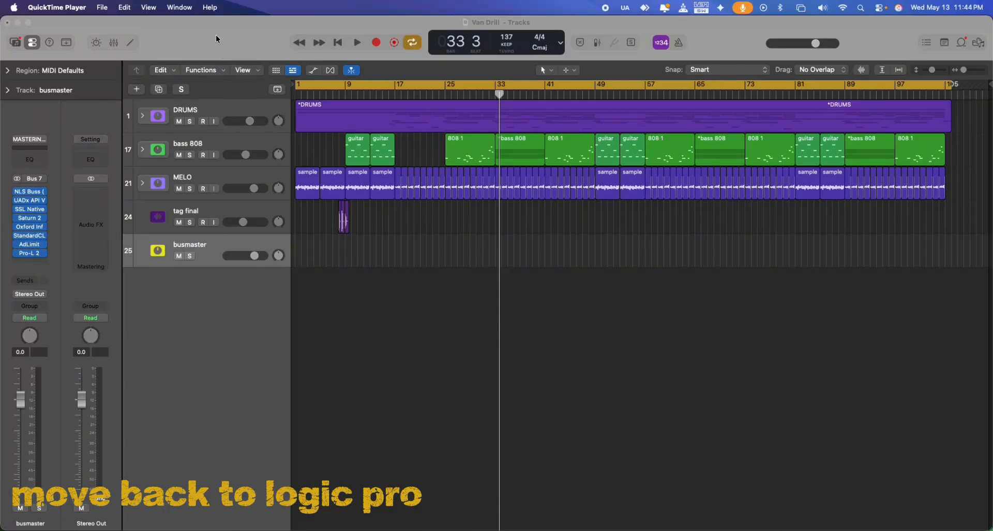
Switch to Logic Pro and import the generated guitar WAV and the melo AI stems at bar 1, below the busmaster track.
click(216, 38)
click(26, 527)
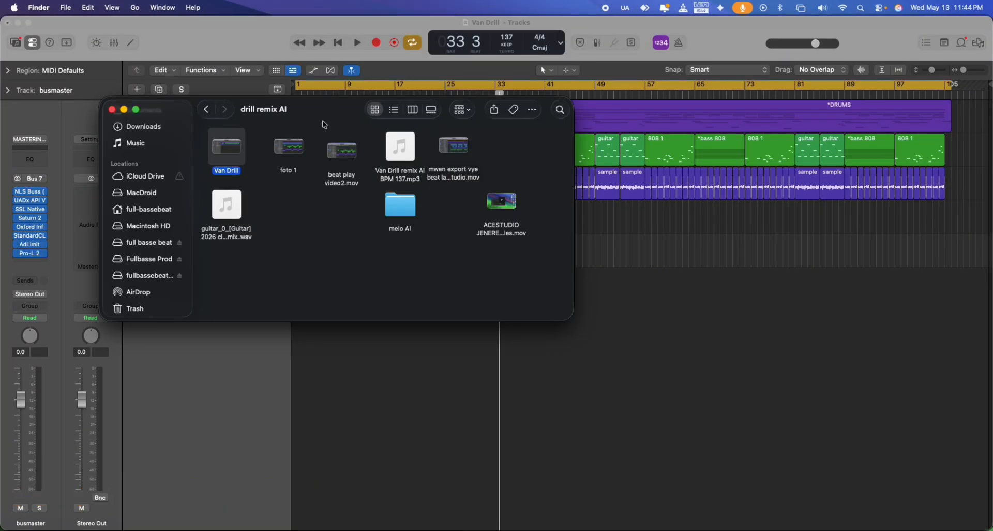
drag(431, 454, 292, 306)
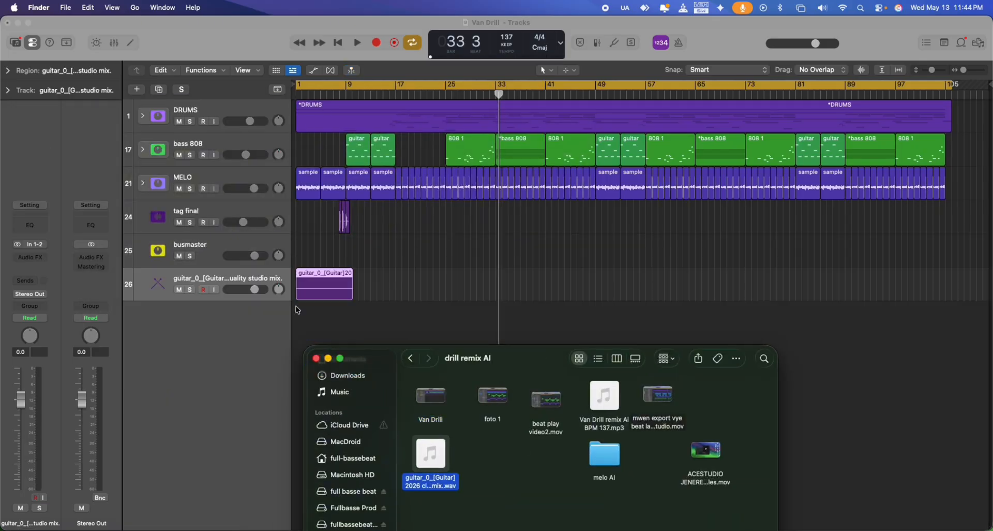
drag(604, 454, 297, 340)
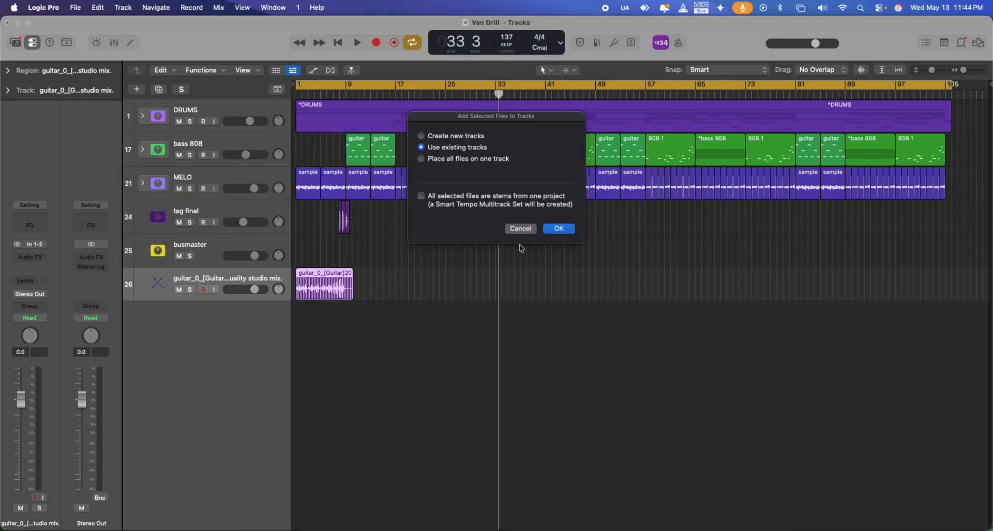
click(562, 228)
Solo the imported guitar_0 track and play it back.
click(189, 290)
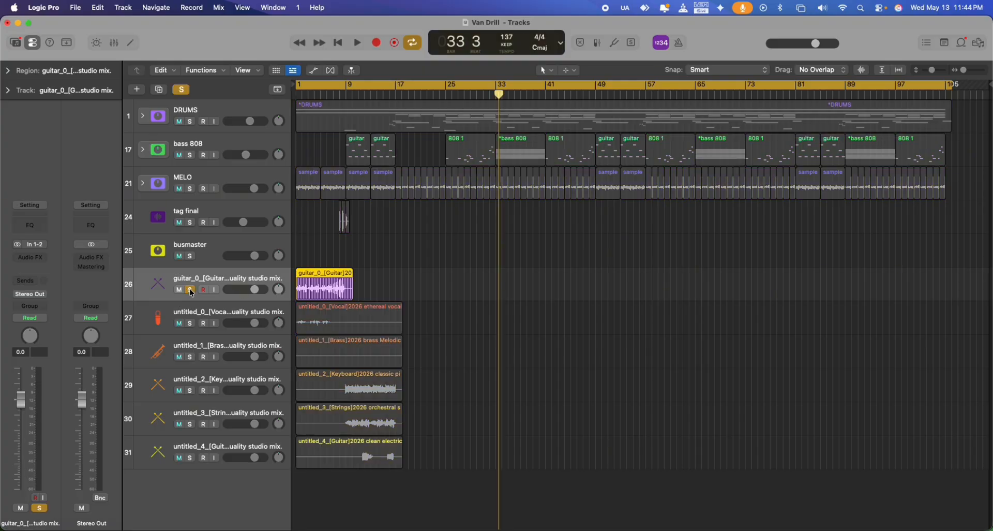
key(space)
key(space)
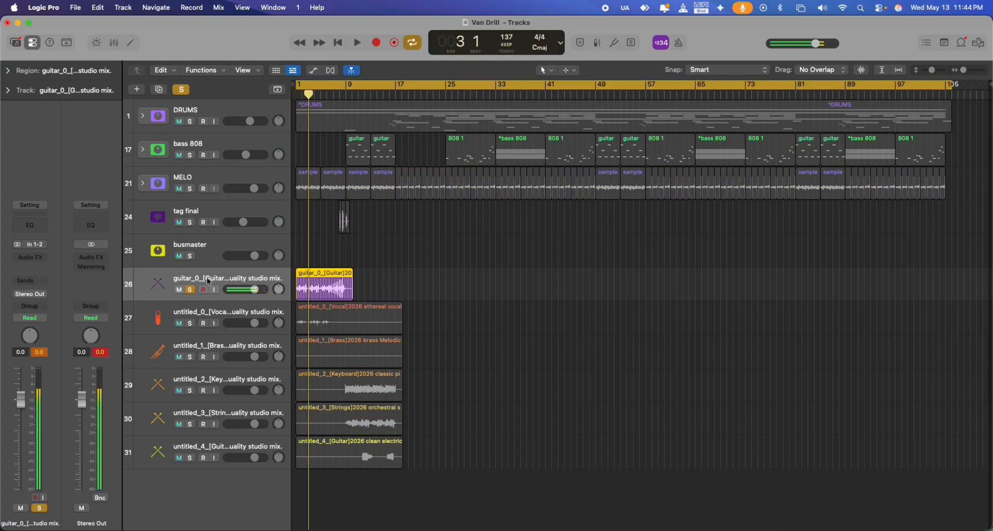
Run Stem Splitter on the guitar_0 region with only the Guitar stem selected.
right_click(336, 277)
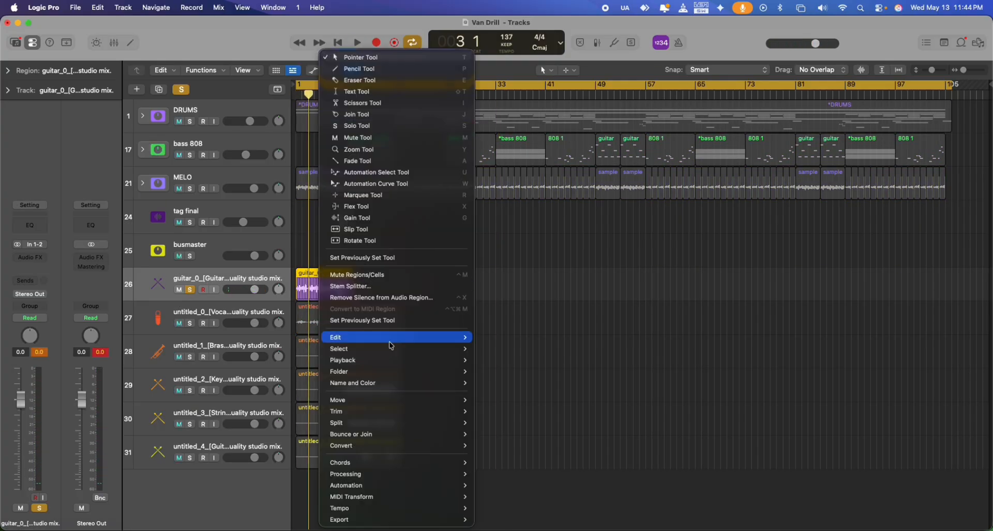
click(363, 286)
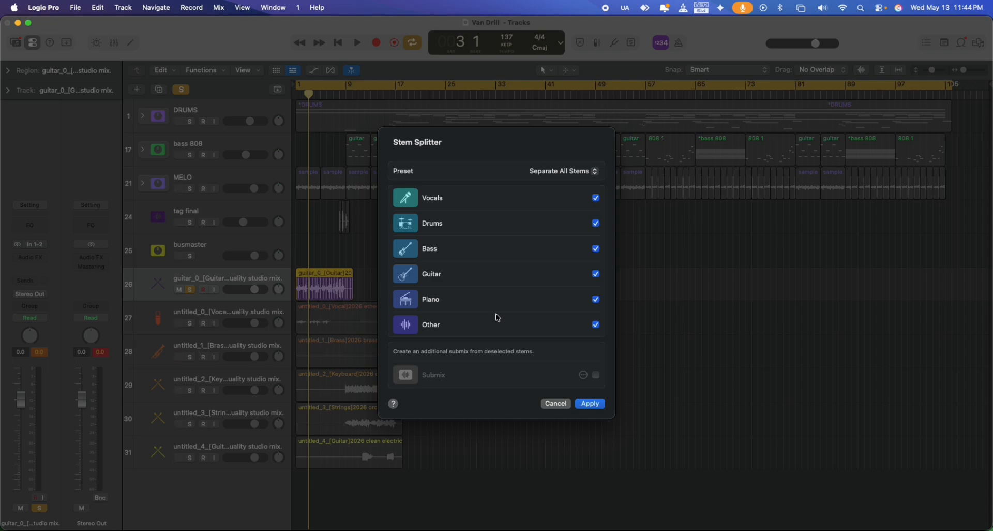
click(596, 197)
click(596, 223)
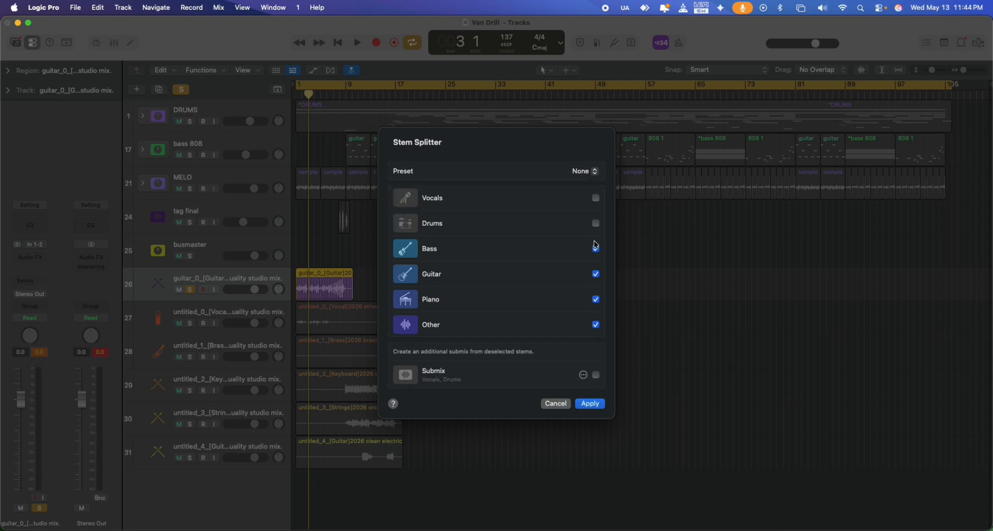
click(594, 405)
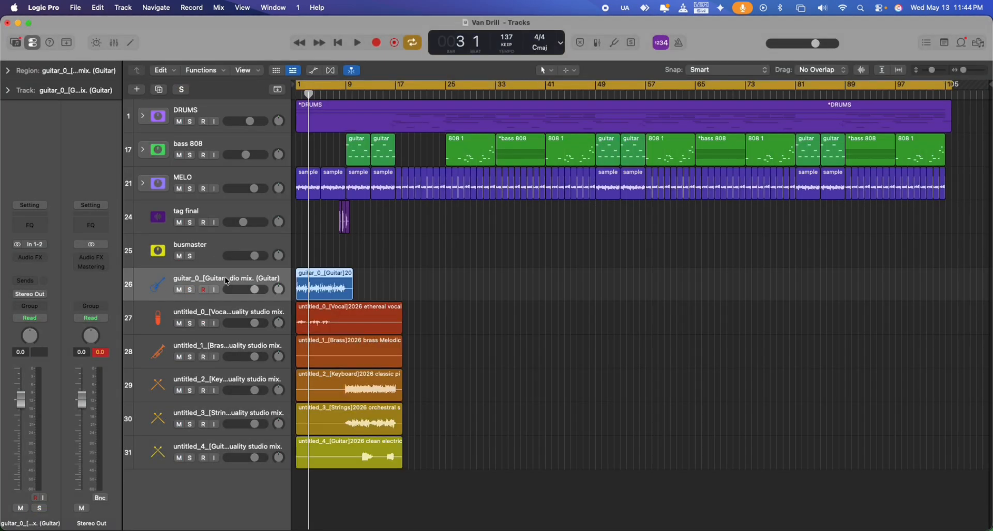
Play the extracted guitar stem in solo and delete the part of its region after bar 9.
key(space)
key(s)
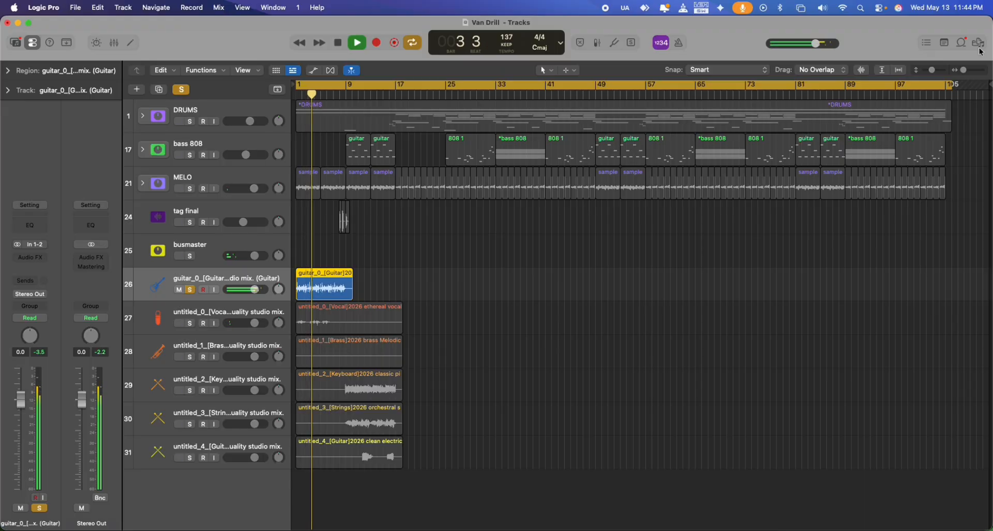
drag(964, 70, 967, 71)
key(Return)
drag(434, 284, 486, 284)
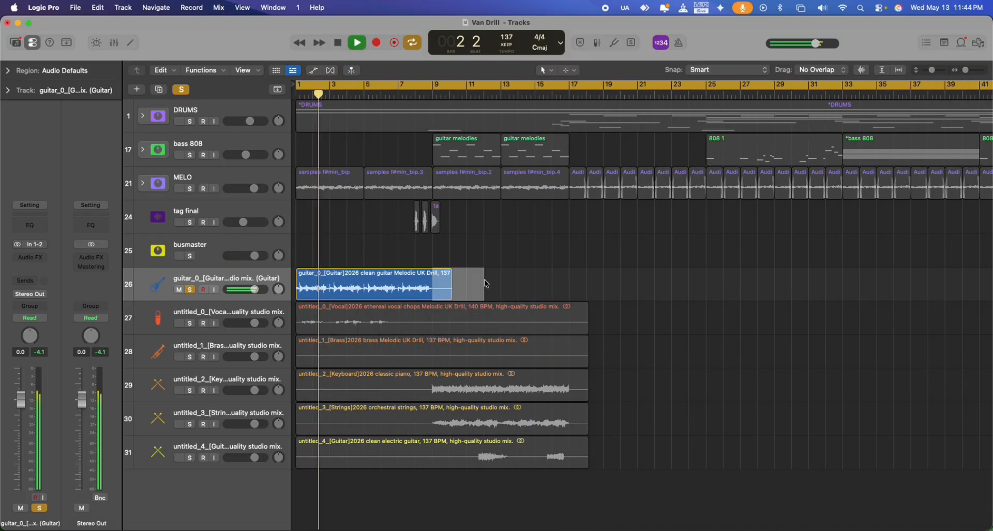
key(Delete)
End the guitar track's solo and mute the five untitled stem tracks, 27 to 31.
key(s)
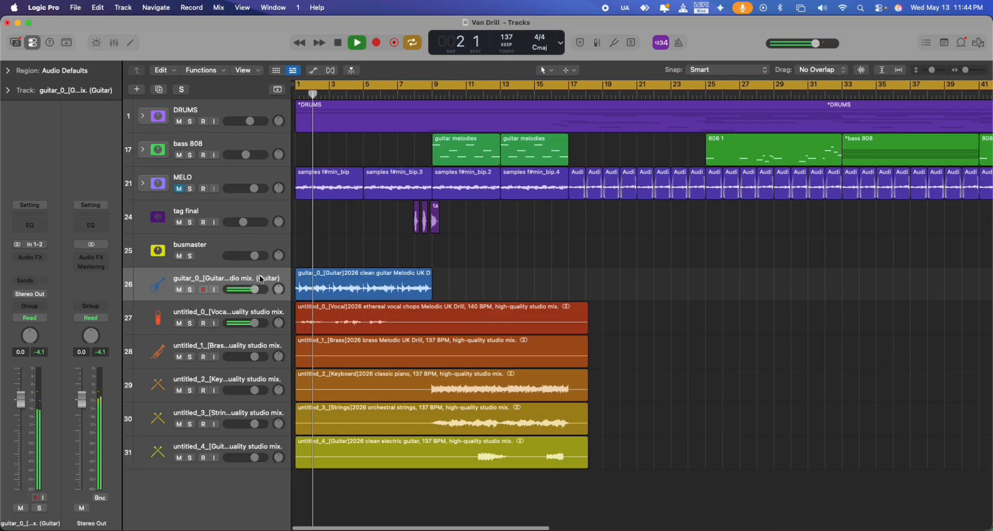
drag(179, 323, 179, 457)
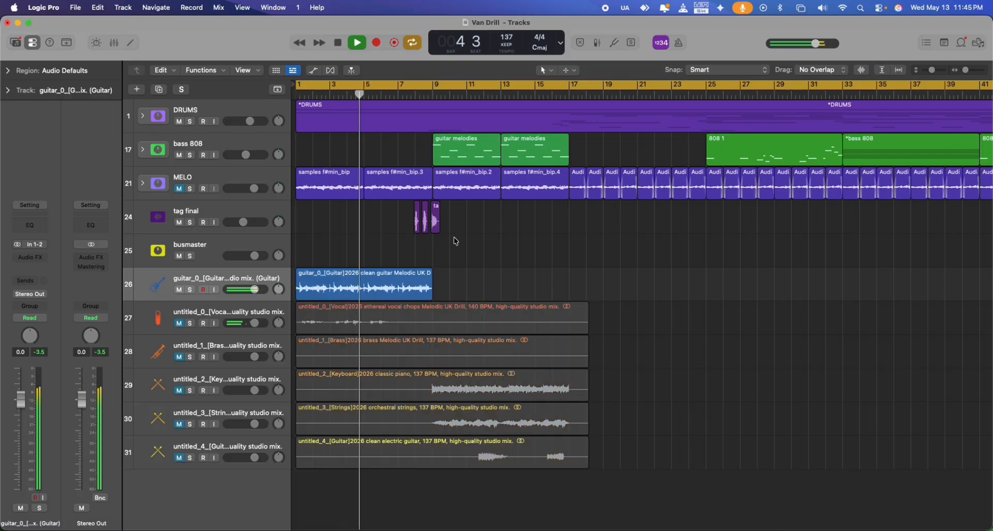
Check the contents of the DRUMS track stack and turn on the metronome.
click(143, 116)
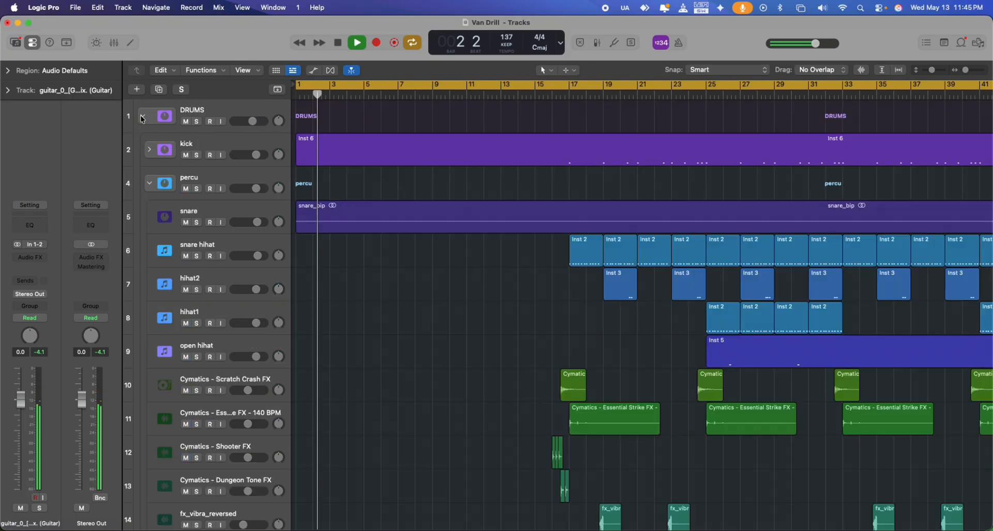
click(142, 117)
key(k)
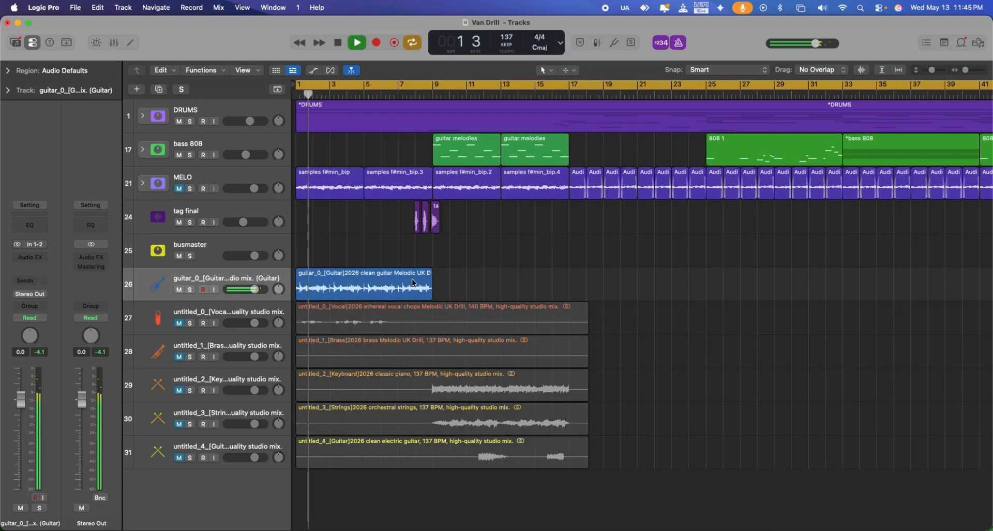
Repeat the eight-bar guitar region back to back to the end of the arrangement and turn off the metronome.
click(412, 283)
drag(965, 70, 959, 70)
key(super+r)
key(super+r)
key(super+r)
key(super+r)
key(super+r)
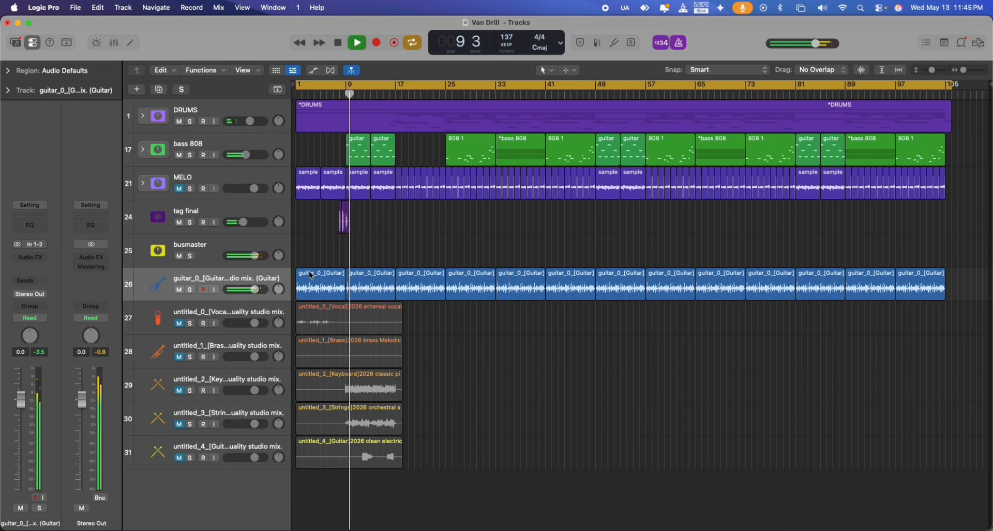
click(679, 42)
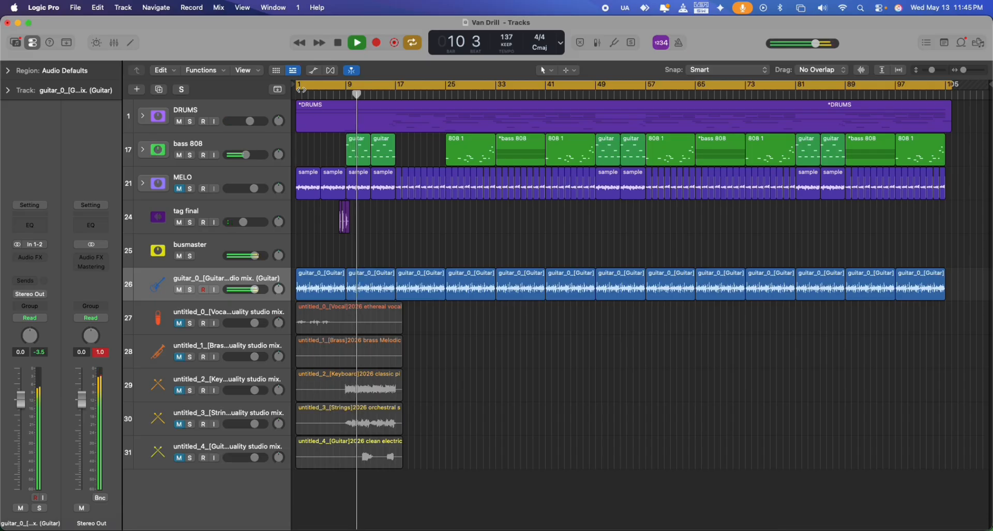
Set the cycle range to loop bars 9 to 17.
drag(297, 85, 347, 85)
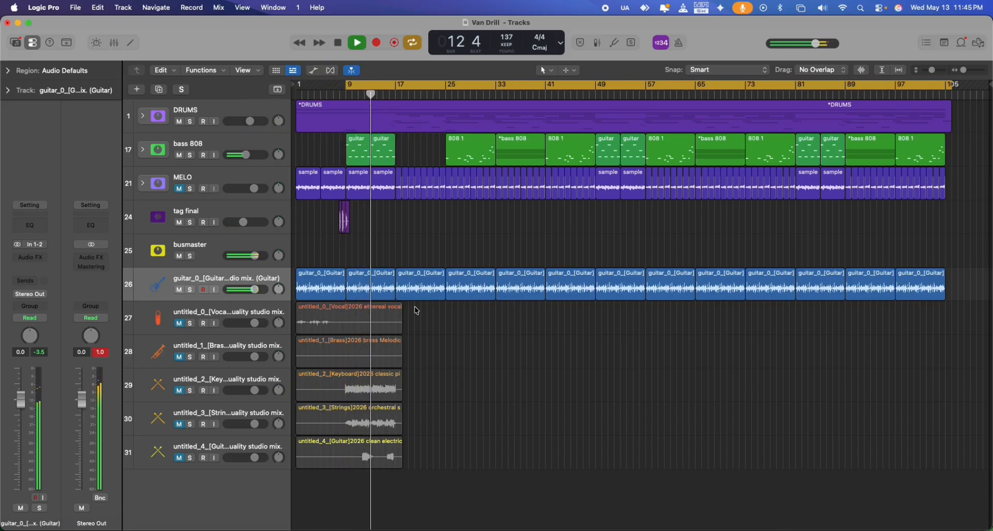
click(951, 83)
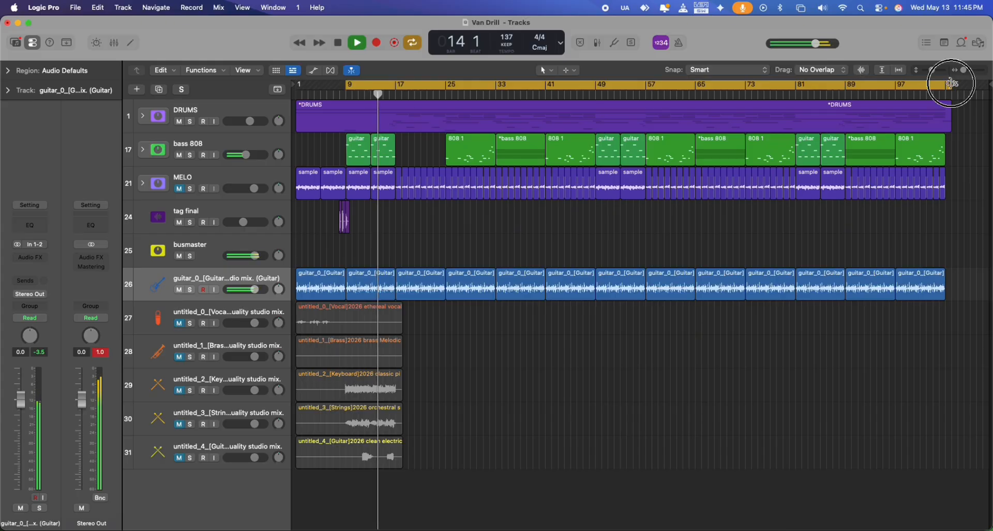
drag(951, 83, 397, 184)
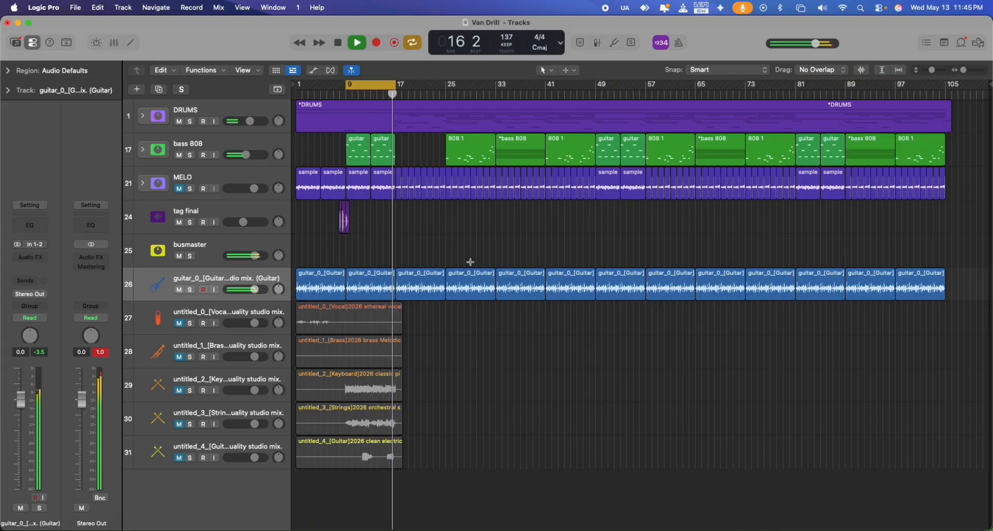
Shift the cycle range to bars 17 to 25, extend its start back to bar 9 and pull its end to bar 17.
drag(373, 86, 423, 86)
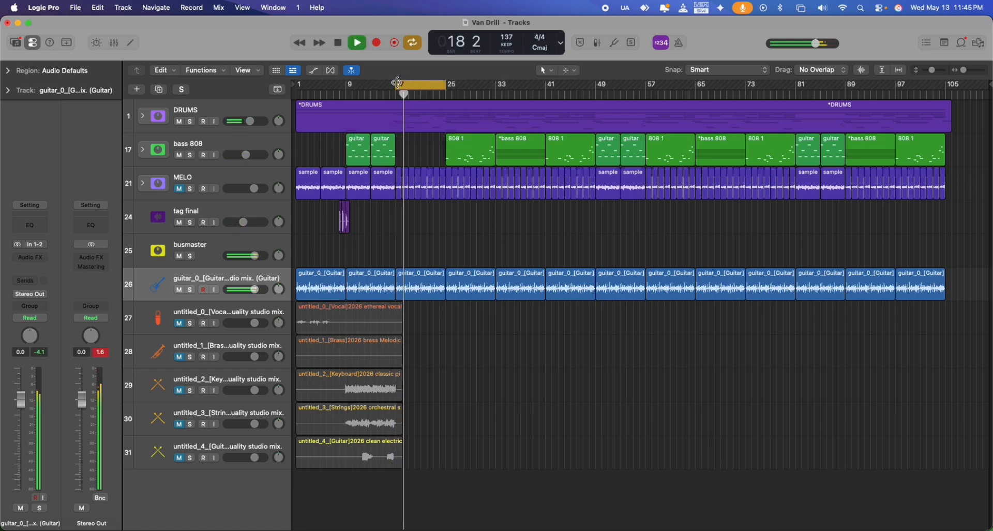
drag(397, 84, 345, 84)
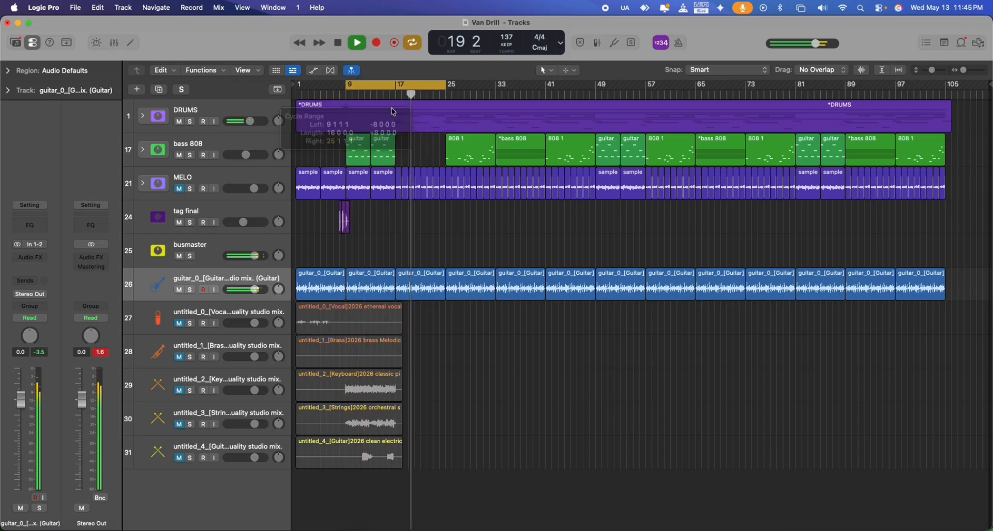
drag(448, 80, 396, 85)
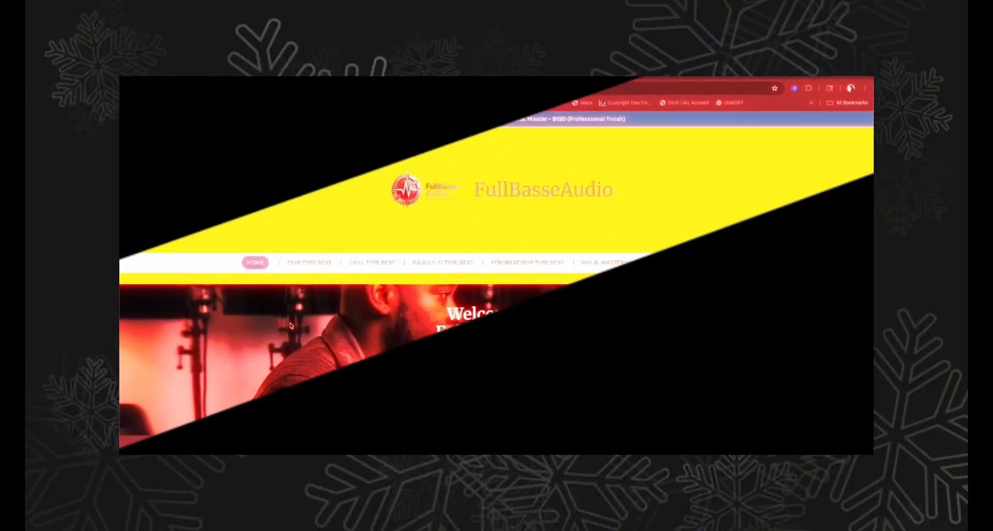
Switch to the browser and look through the FullBasseAudio home, trap, drill, R&B/lo-fi, Afrobeat/pop and mix and mastering pages.
scroll(291, 324, down, 5)
scroll(291, 323, down, 15)
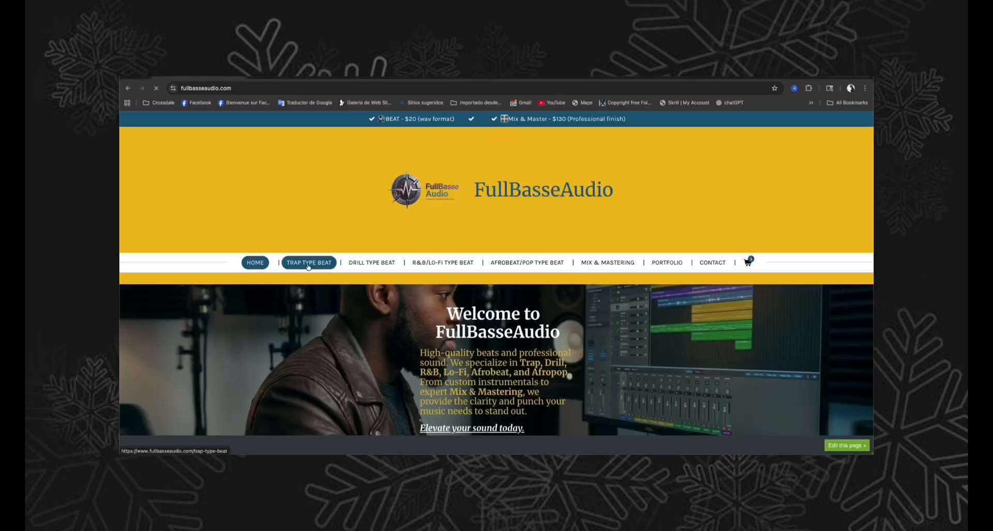
click(309, 266)
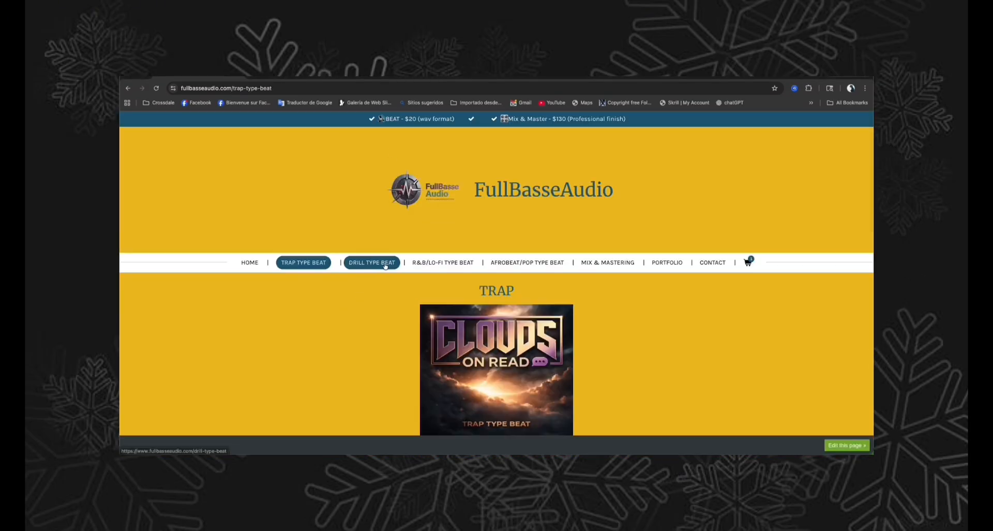
click(386, 262)
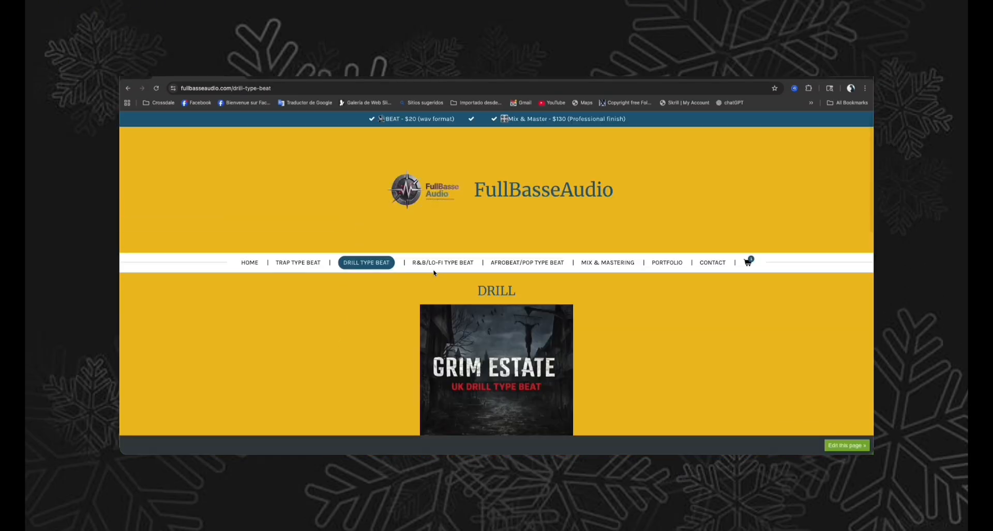
click(434, 265)
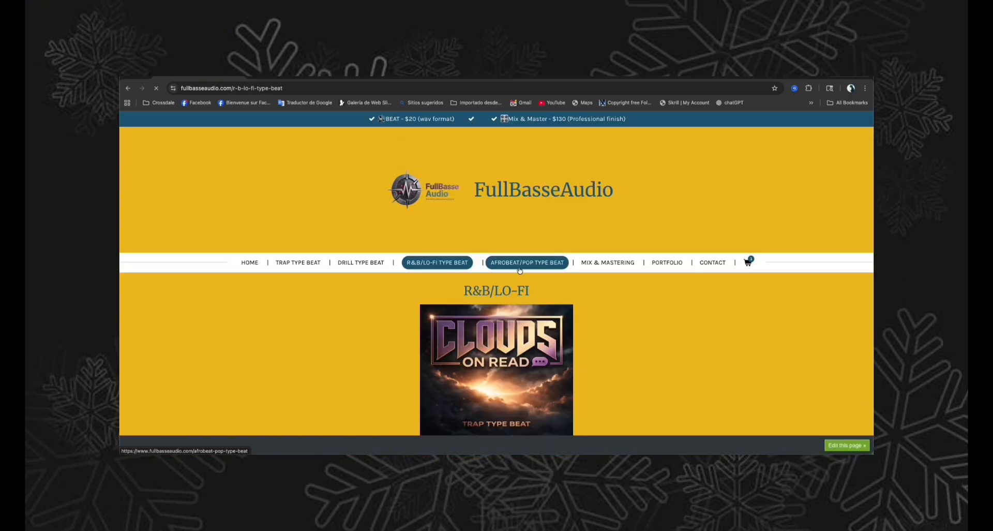
click(528, 262)
scroll(346, 380, down, 7)
scroll(347, 381, up, 7)
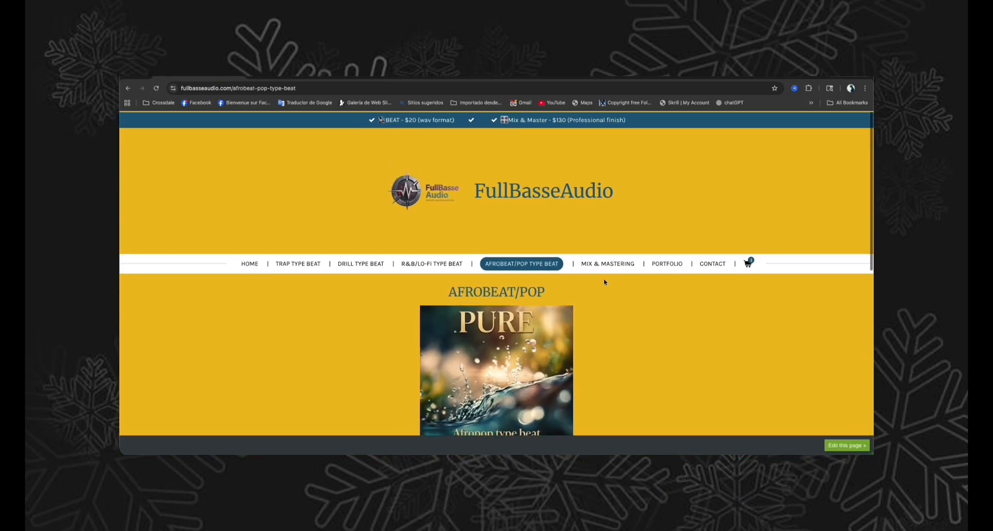
click(603, 262)
scroll(343, 381, down, 5)
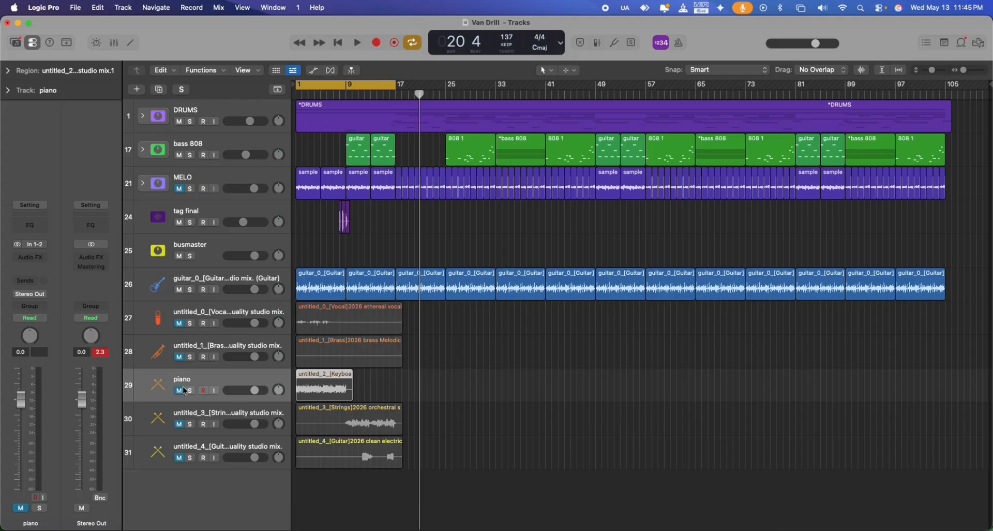
In Logic Pro, unmute the piano track, move it directly below the guitar track and trim its region to end at bar 9.
click(184, 390)
key(space)
drag(224, 377, 226, 315)
click(364, 311)
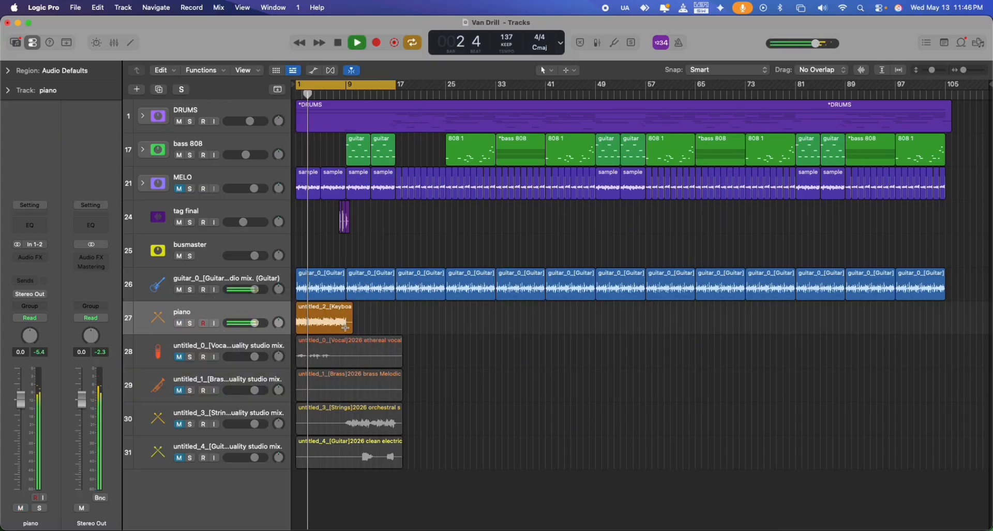
drag(347, 322, 360, 321)
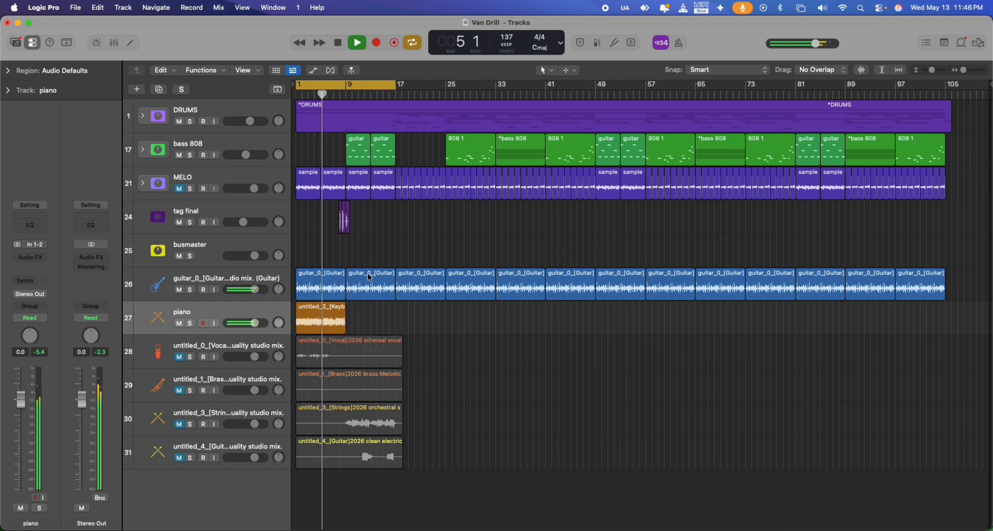
Compare playback with the guitar muted and unmuted, and delete the two guitar regions covering bars 1 to 17.
click(175, 291)
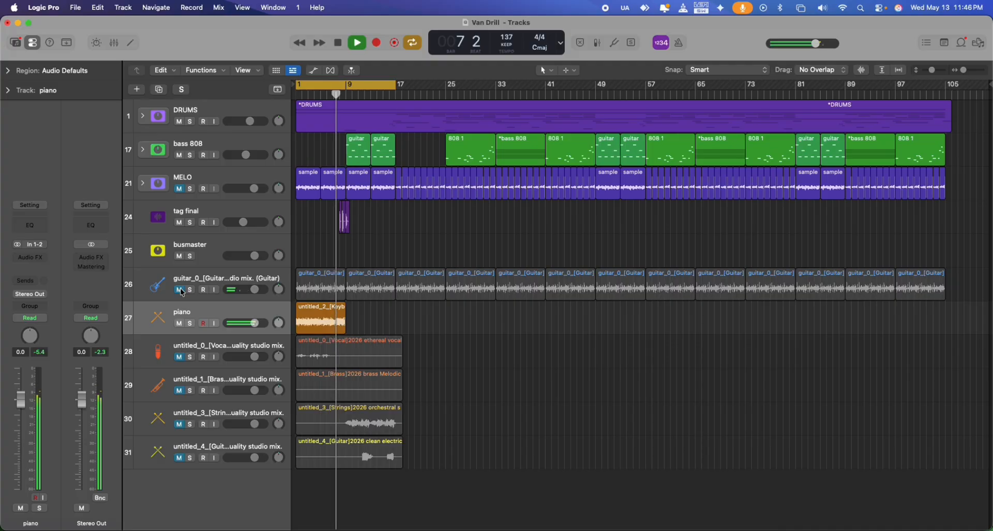
click(181, 291)
click(310, 277)
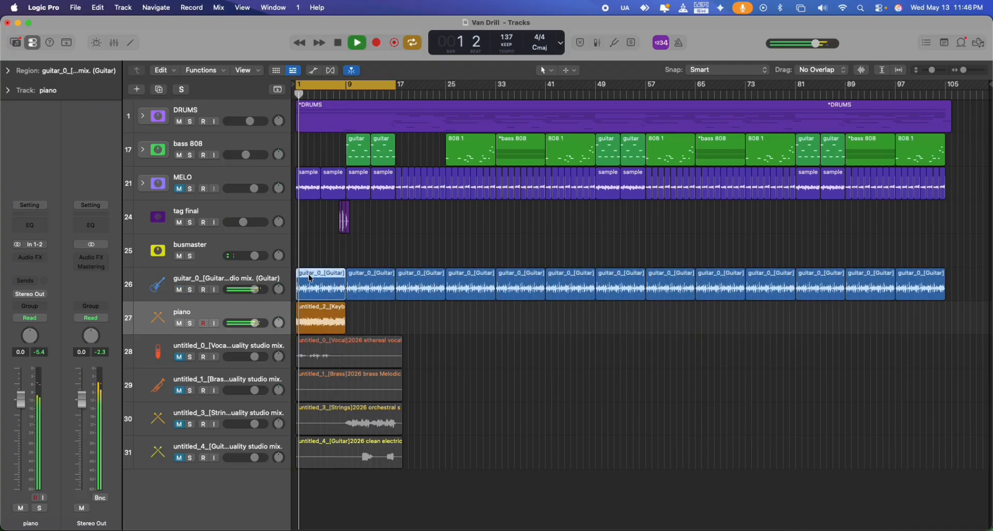
key(Delete)
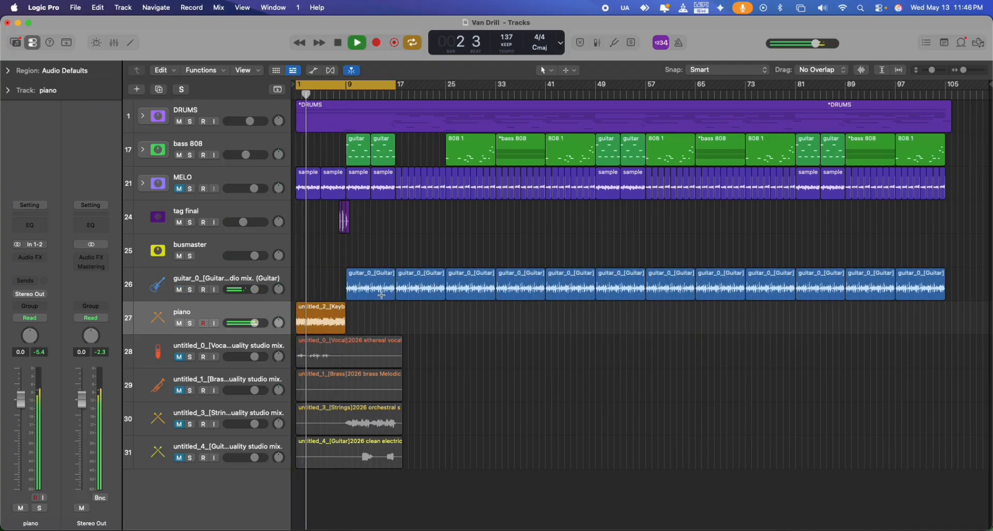
drag(339, 273, 360, 275)
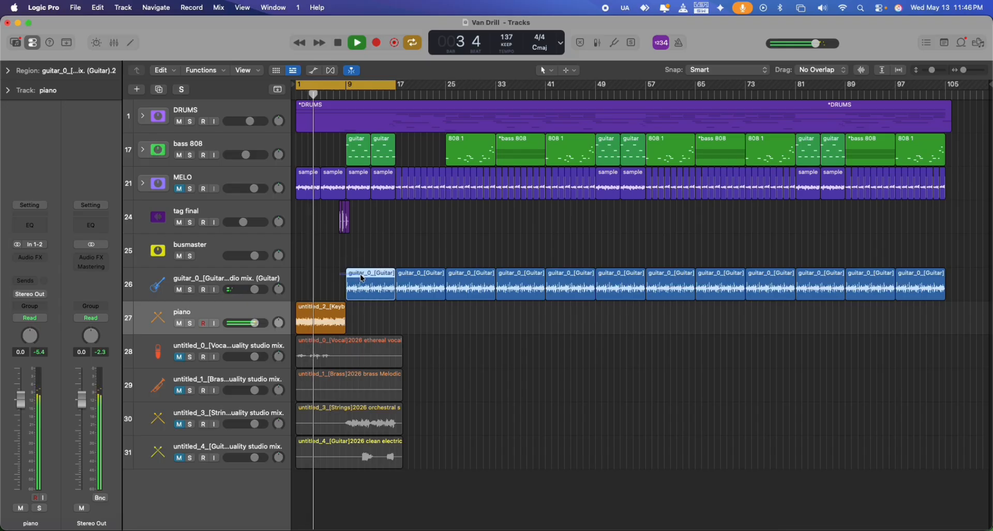
key(Delete)
Copy the piano region to bar 9 so the piano fills bars 1 to 17.
click(317, 309)
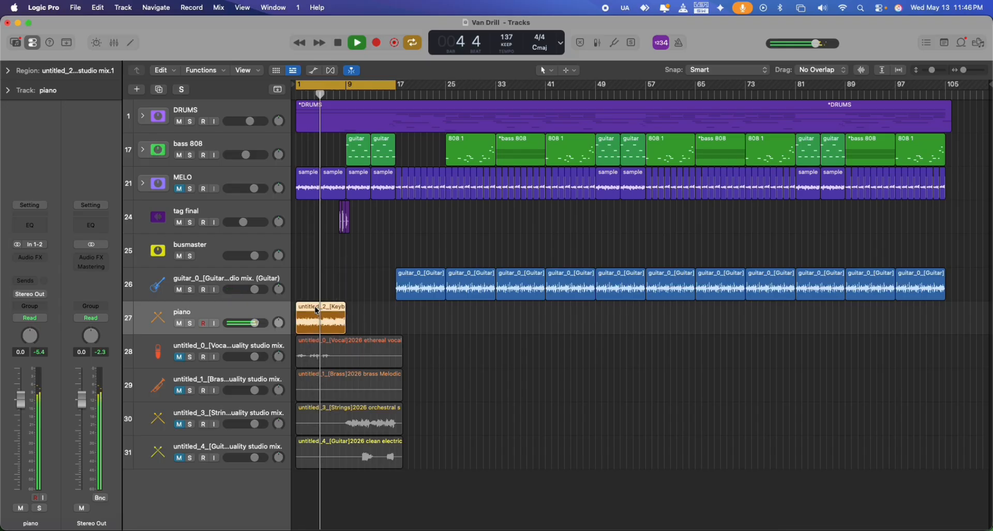
alt+drag(316, 307, 361, 325)
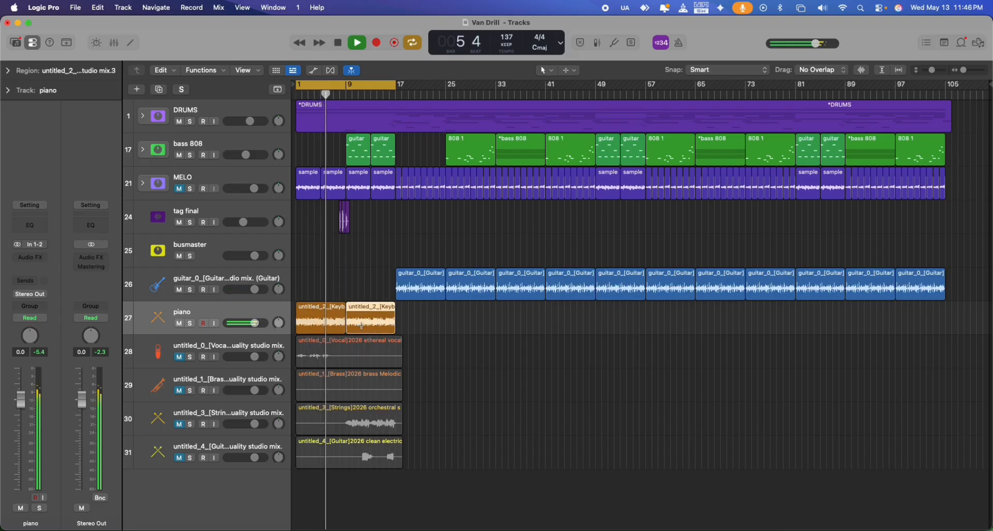
click(409, 314)
Insert a Linear Phase EQ on the piano track with a steep low cut at about 150 Hz.
click(43, 260)
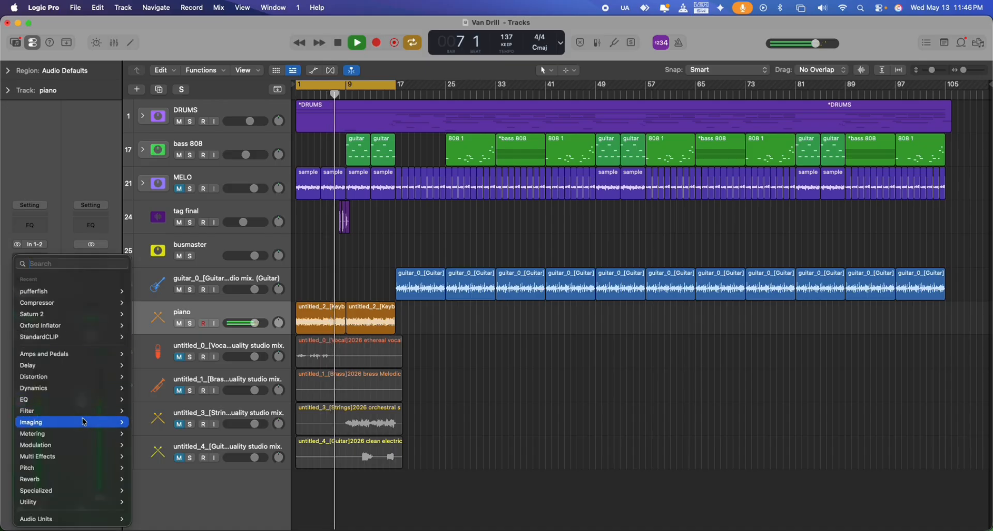
mouse_move(67, 399)
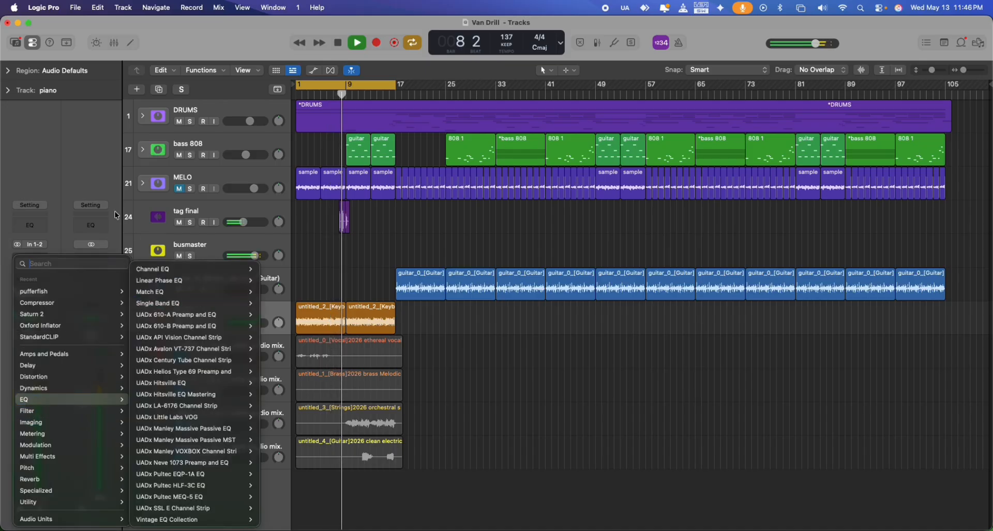
click(369, 352)
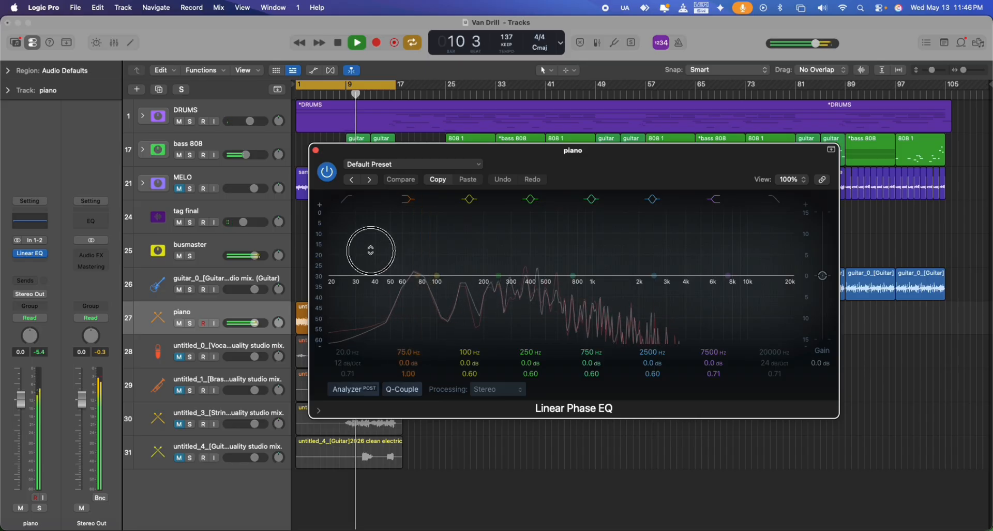
click(345, 354)
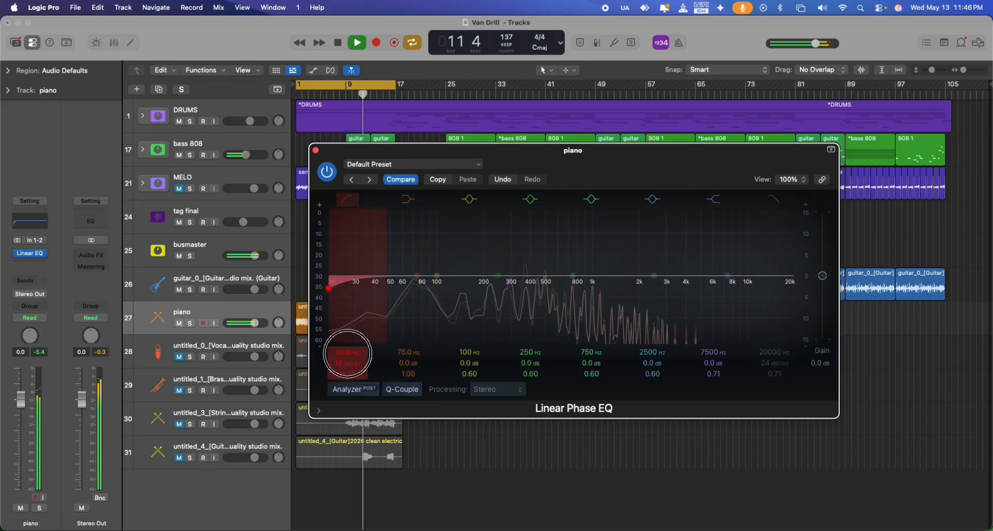
drag(347, 354, 343, 360)
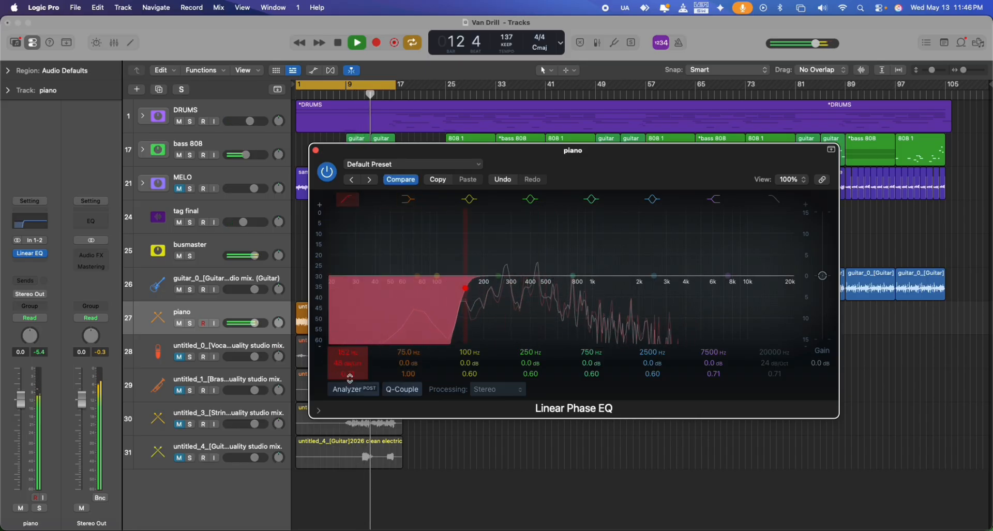
drag(469, 290, 467, 291)
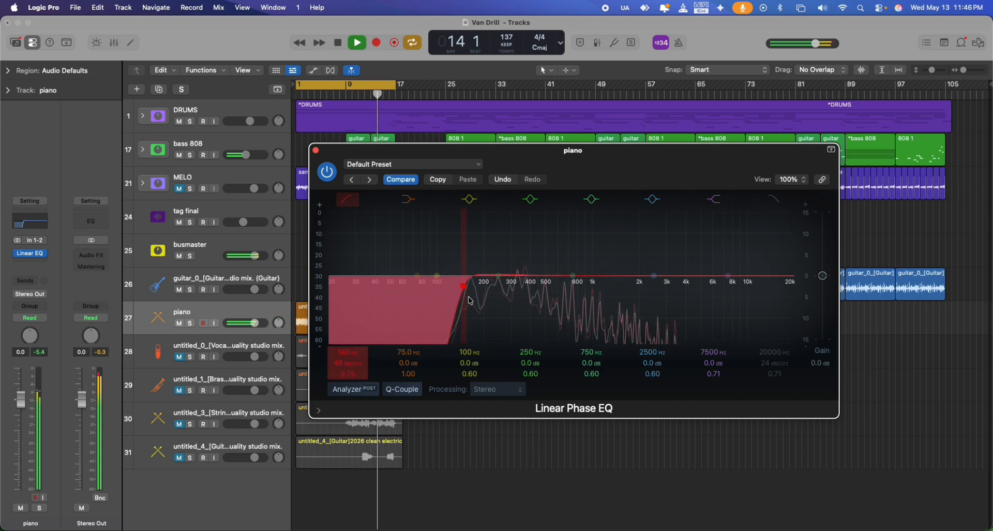
click(315, 150)
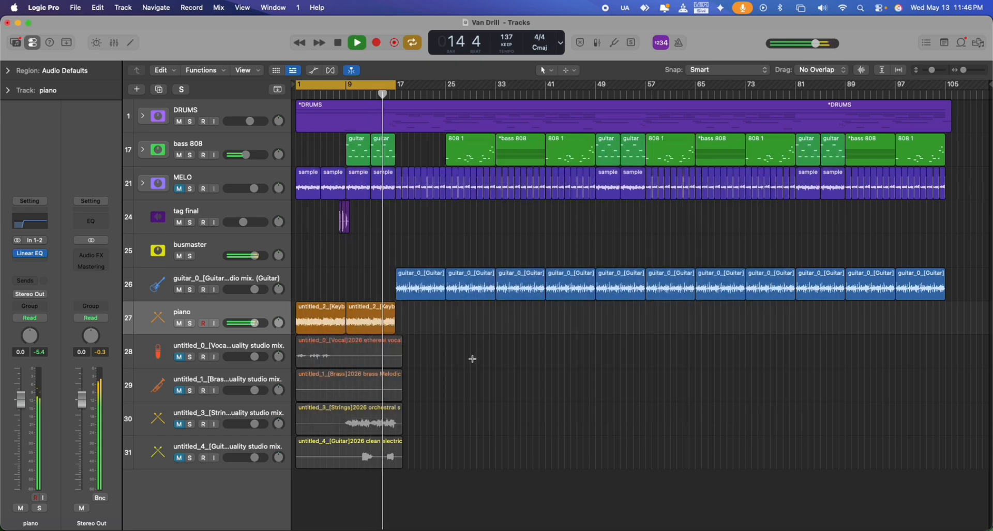
Unmute the untitled_0 vocal track, play it in solo from the start and end its solo.
click(409, 308)
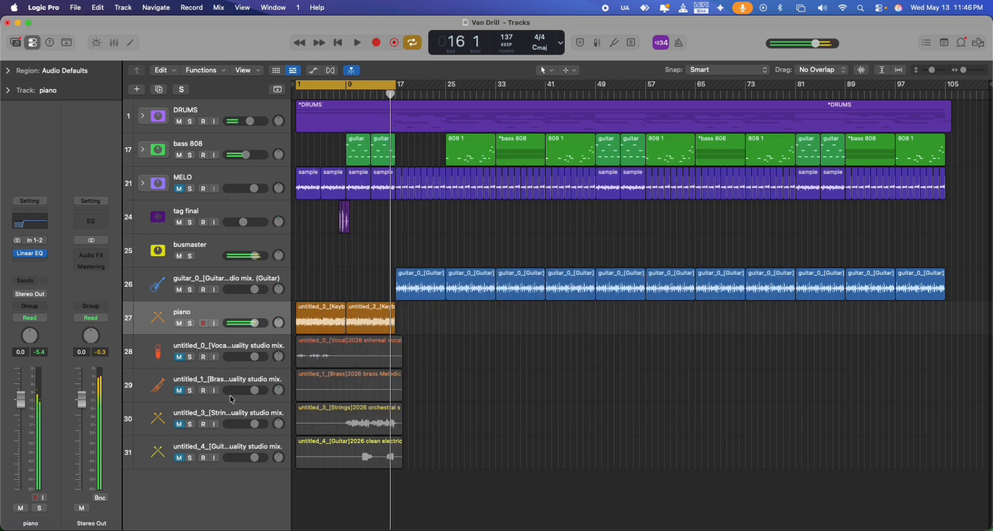
click(181, 359)
click(190, 357)
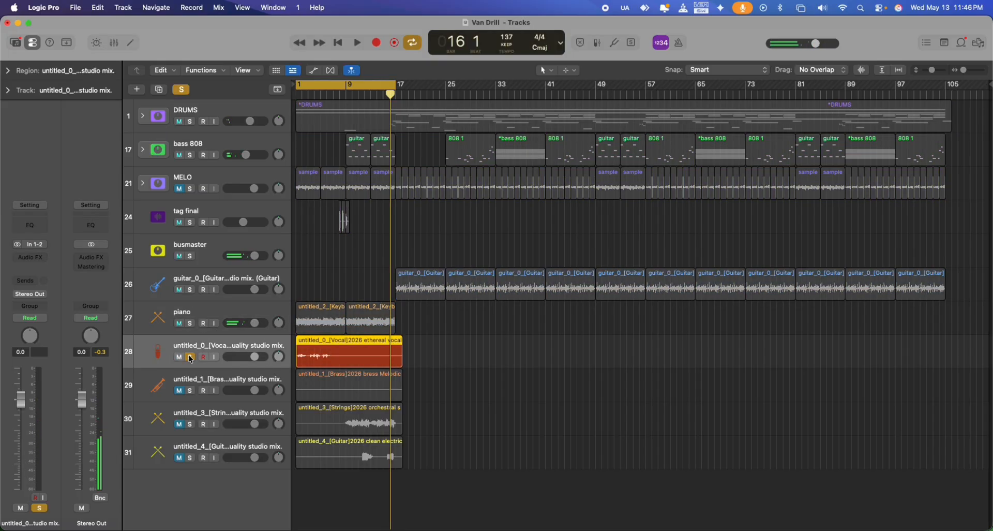
key(space)
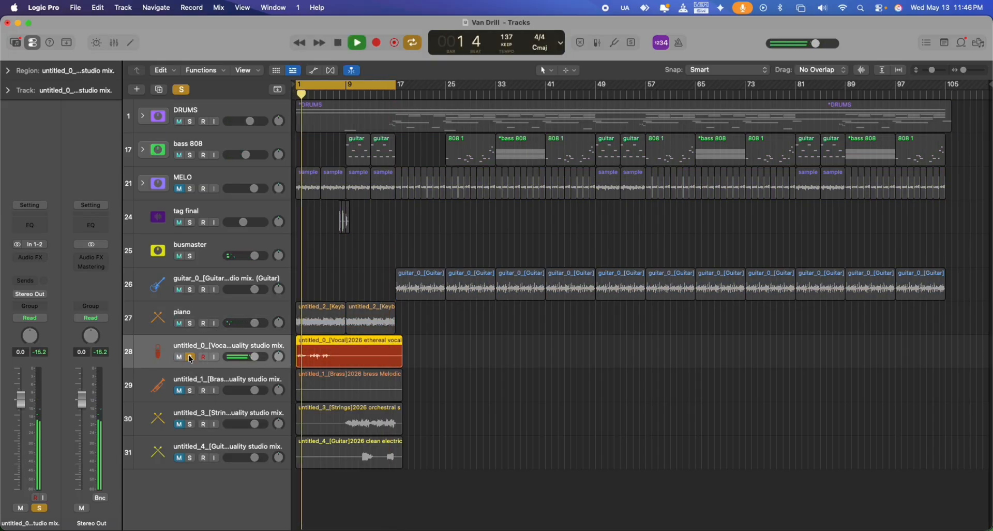
click(190, 357)
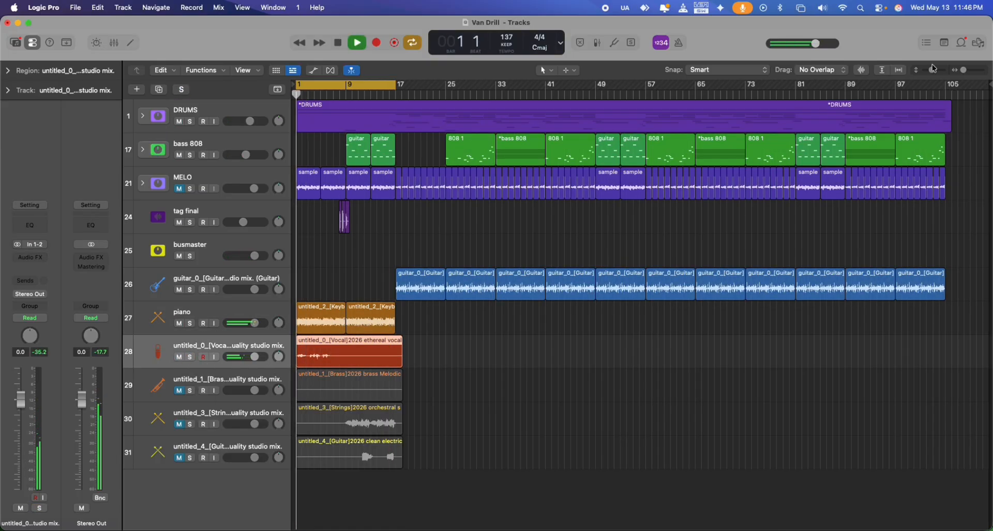
Shift the untitled_0 vocal region slightly later than bar 1 and check its timing in playback.
drag(963, 70, 976, 70)
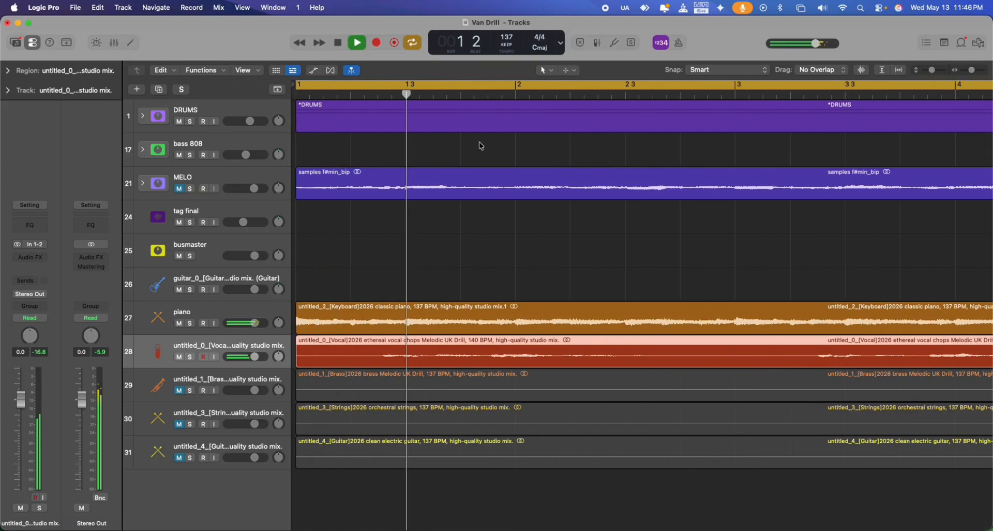
key(space)
click(378, 95)
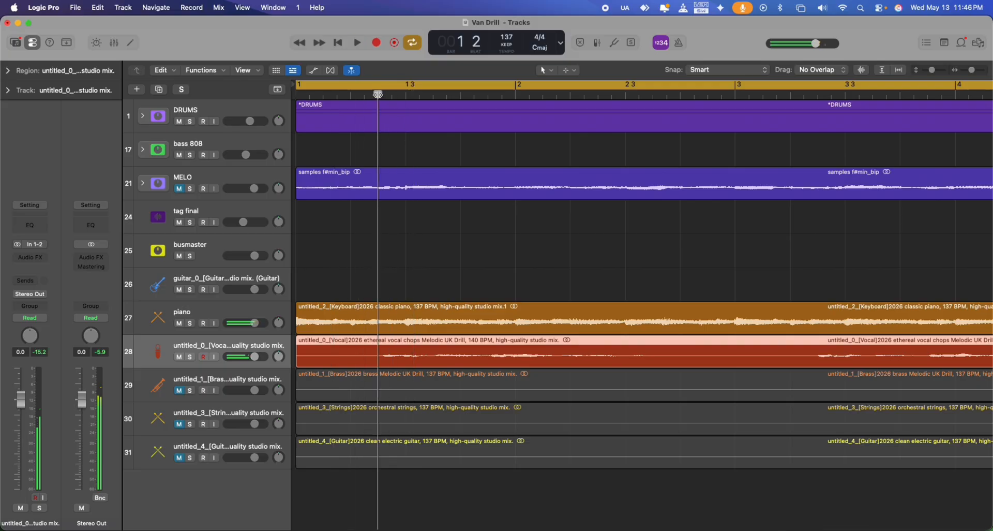
key(space)
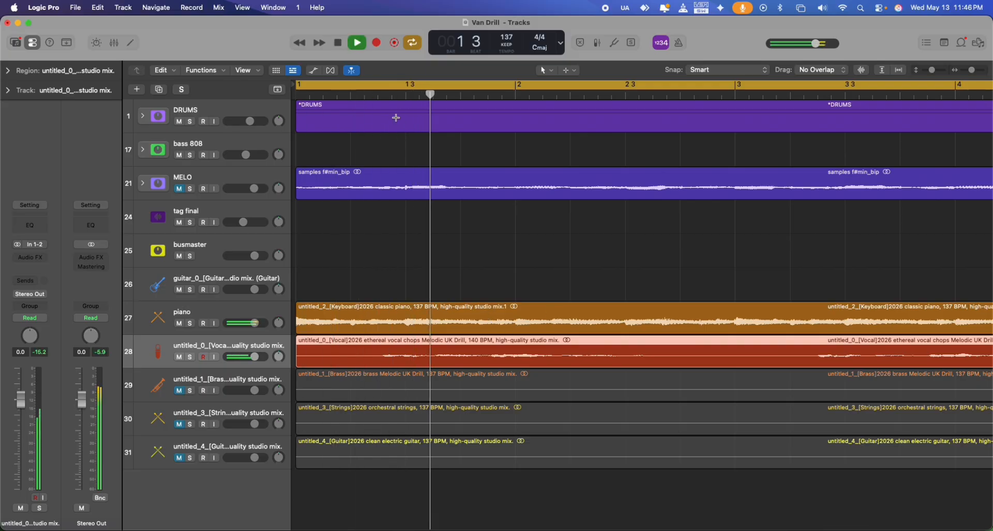
key(space)
click(391, 94)
drag(427, 343, 426, 347)
key(space)
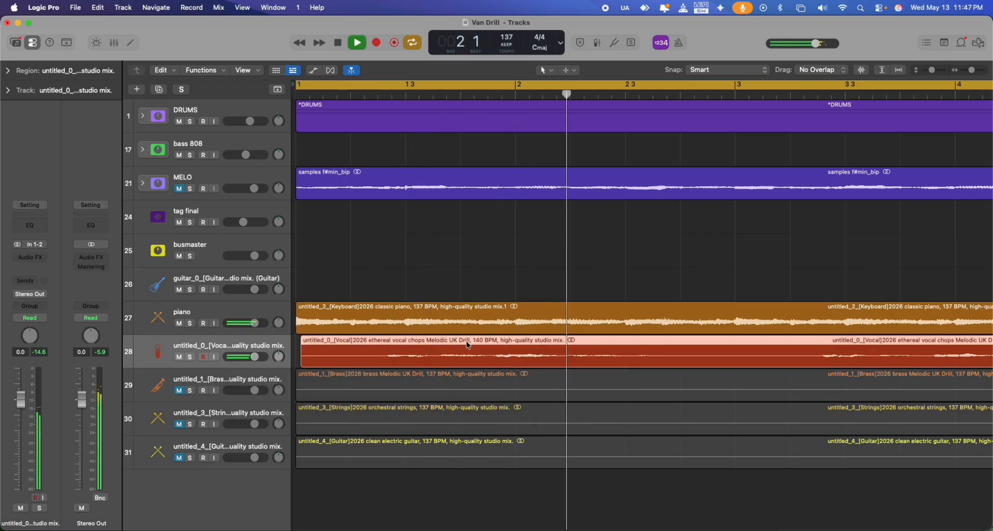
scroll(475, 342, right, 2)
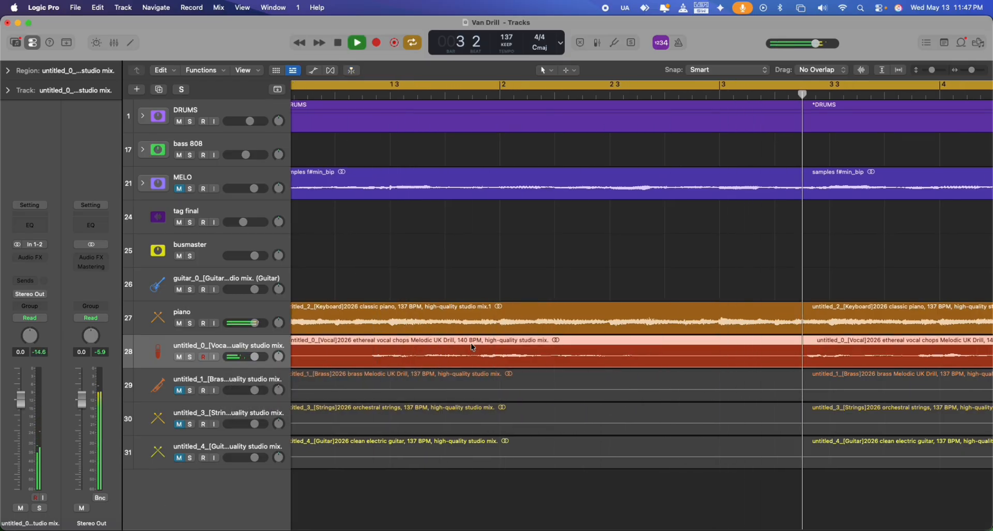
scroll(467, 342, left, 2)
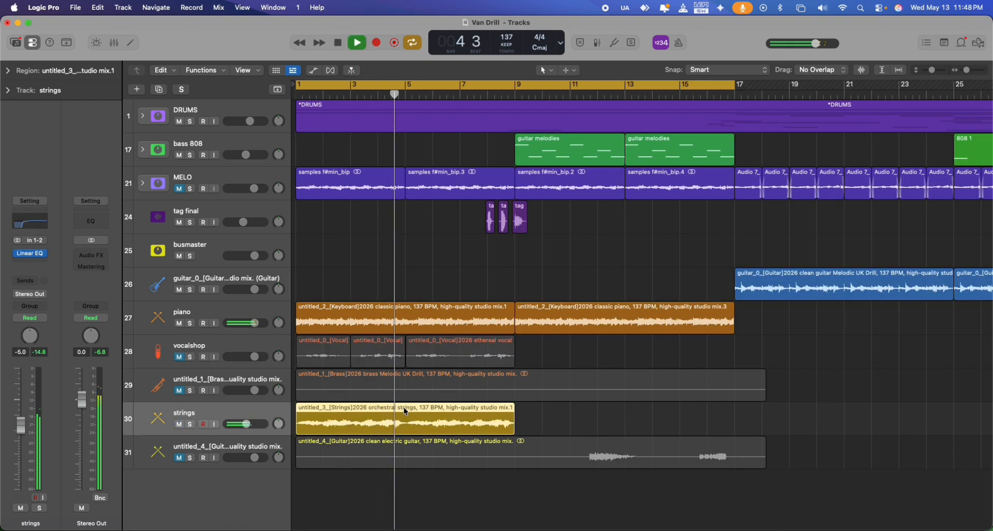
Repeat the strings region at bar 9 so the strings fill bars 1 to 17.
key(super+r)
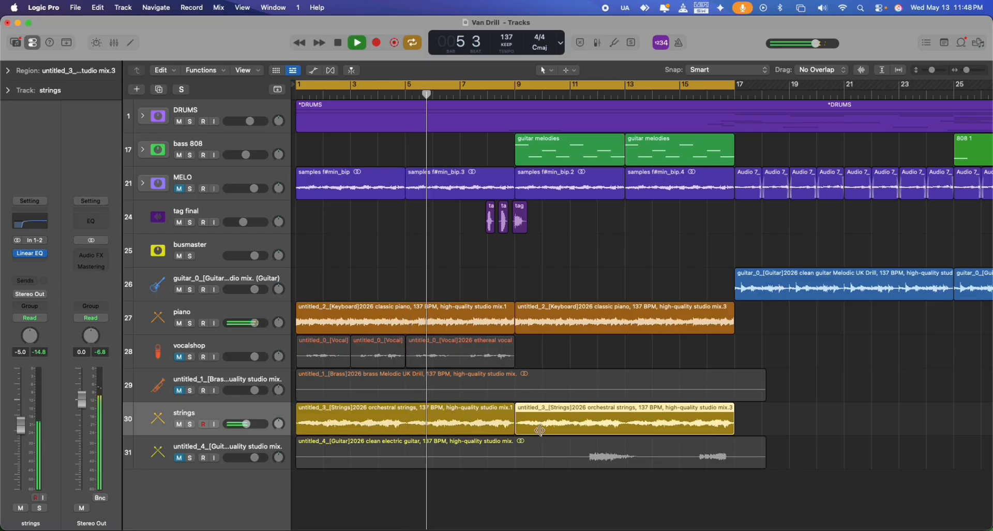
click(751, 415)
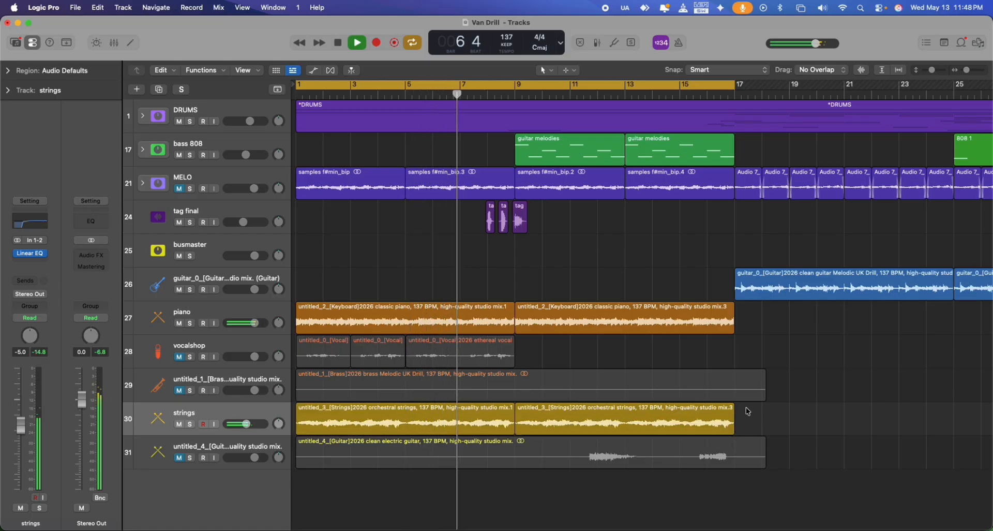
Split the untitled_4 electric guitar region at bar 9, delete its first part and move the remainder to bar 1.
double_click(515, 461)
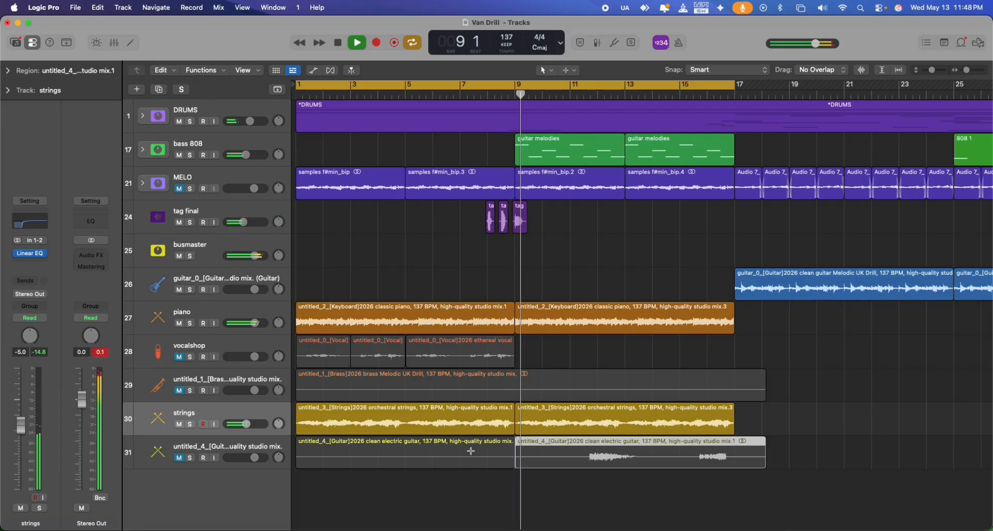
click(470, 450)
key(BackSpace)
key(space)
drag(553, 448, 335, 455)
Unmute the untitled_4 electric guitar track and play the arrangement from the start.
key(Return)
key(space)
click(179, 458)
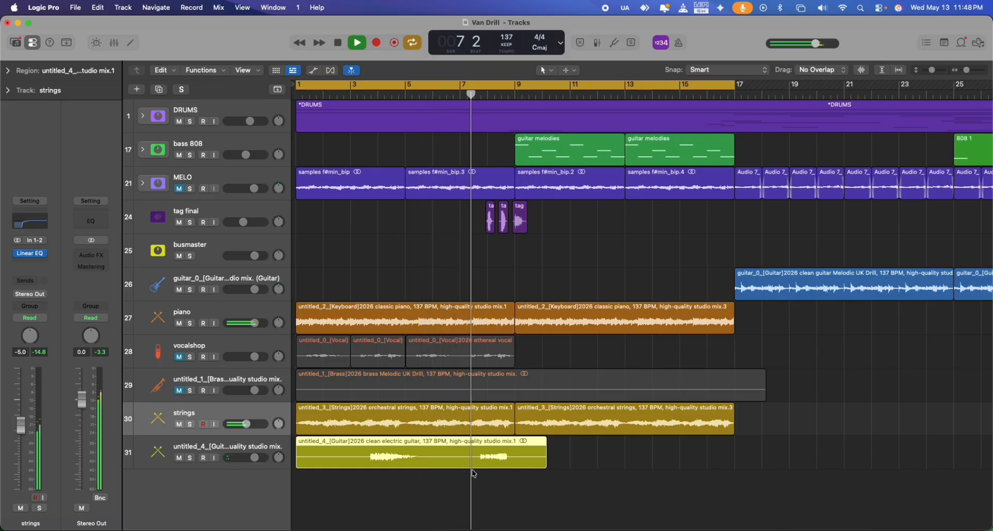
key(Return)
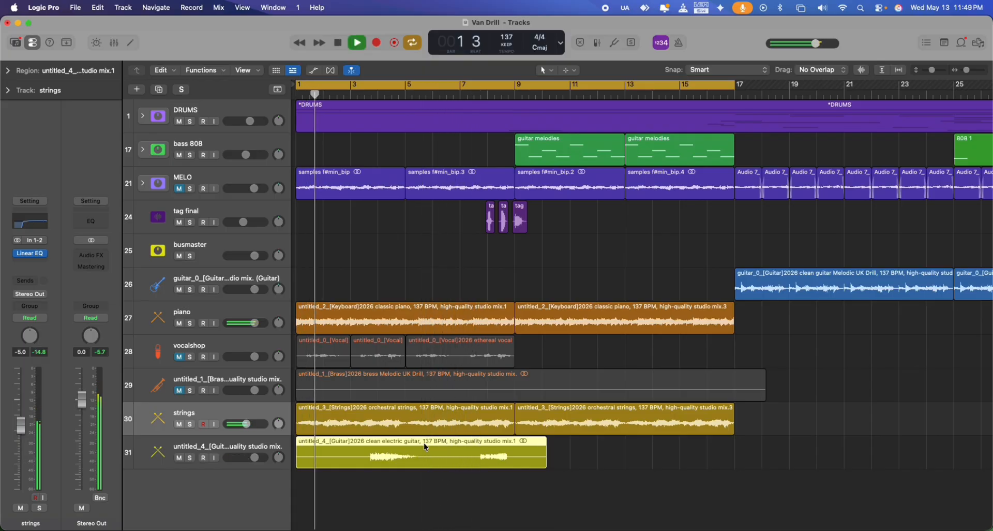
Move the untitled_4 electric guitar region to bar 5 and inspect its placement against the other layers during playback.
drag(416, 445, 526, 444)
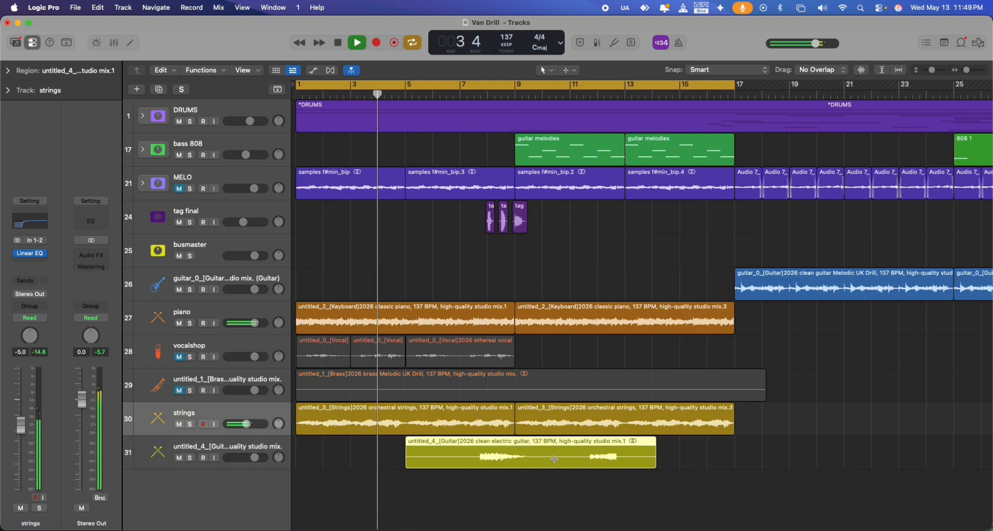
drag(967, 70, 971, 70)
scroll(801, 351, right, 7)
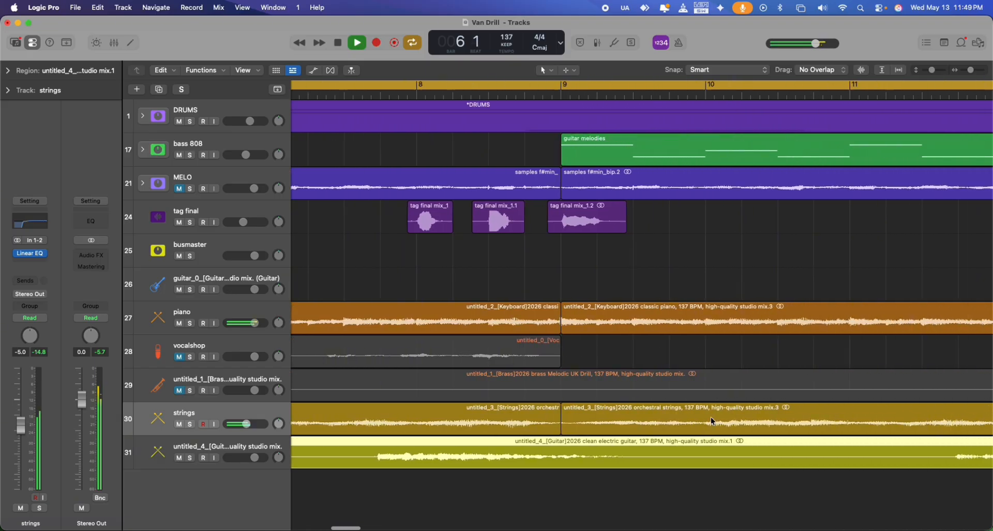
scroll(707, 420, left, 3)
scroll(705, 417, left, 2)
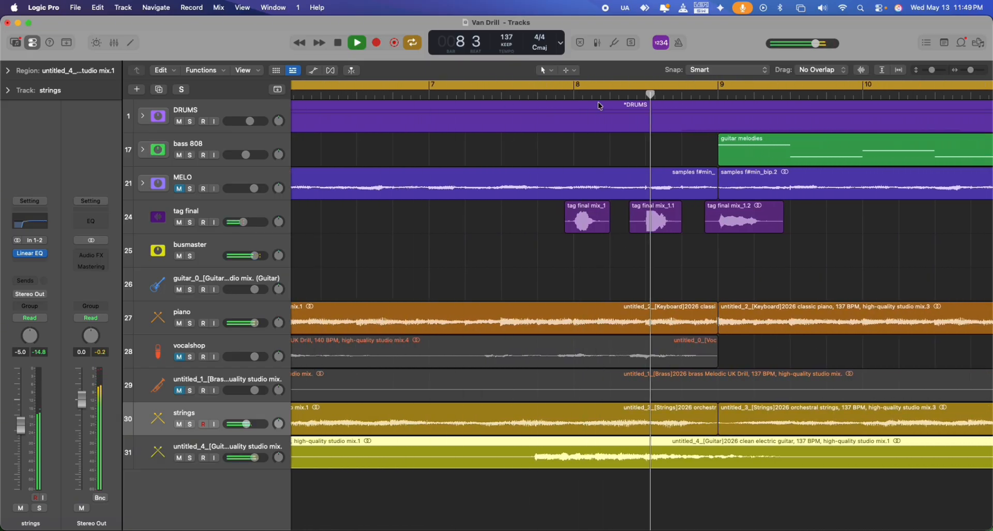
drag(970, 70, 967, 70)
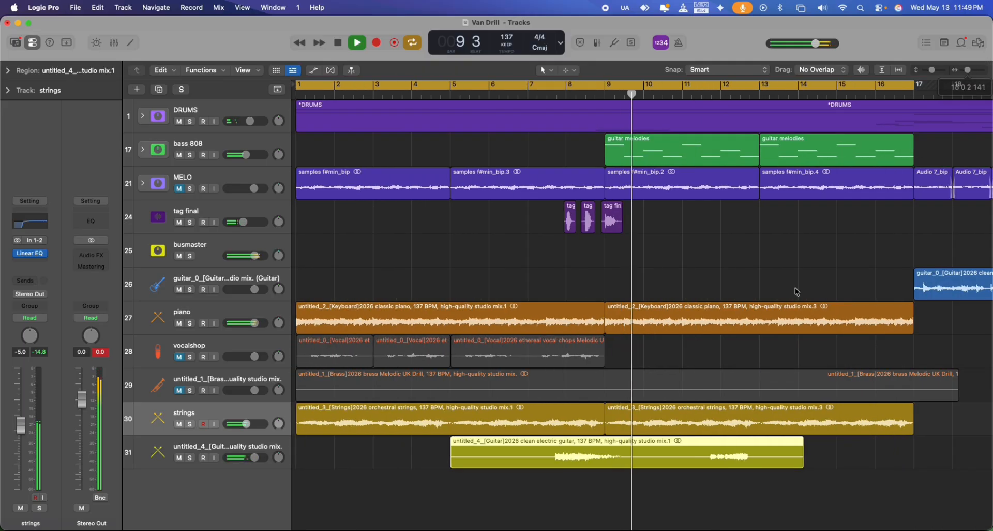
Split the untitled_4 electric guitar region at bar 11 and delete the part after it.
scroll(608, 462, right, 2)
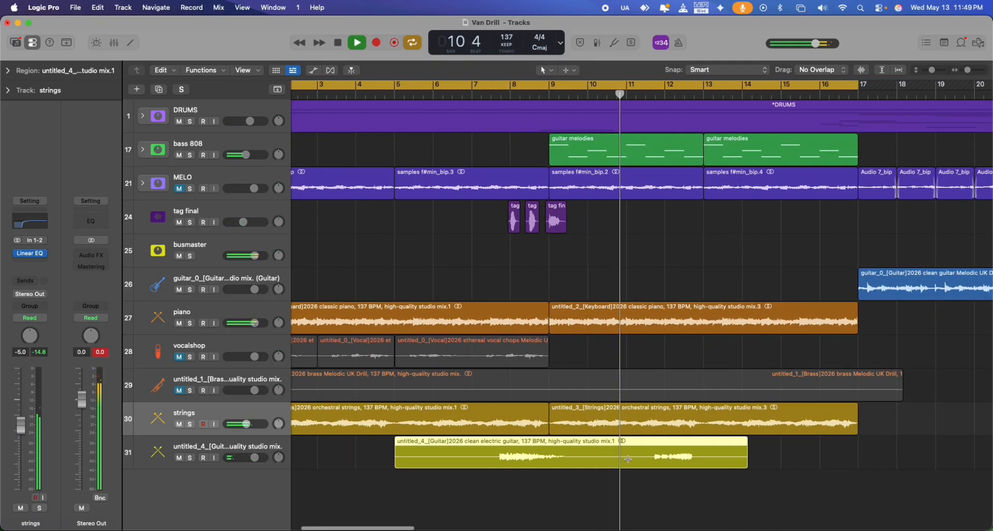
drag(627, 455, 783, 454)
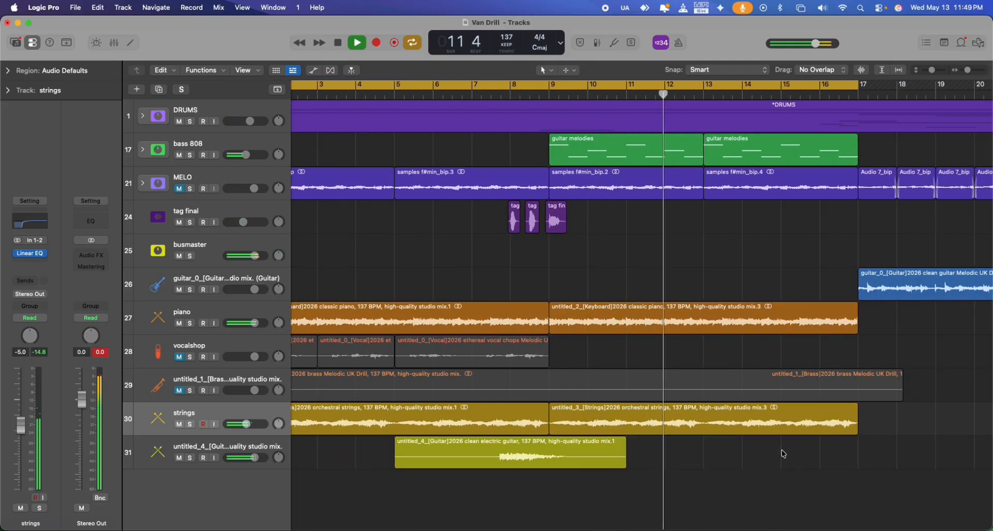
key(Delete)
Copy the shortened electric guitar region from bar 5 to bar 13.
scroll(433, 448, right, 1)
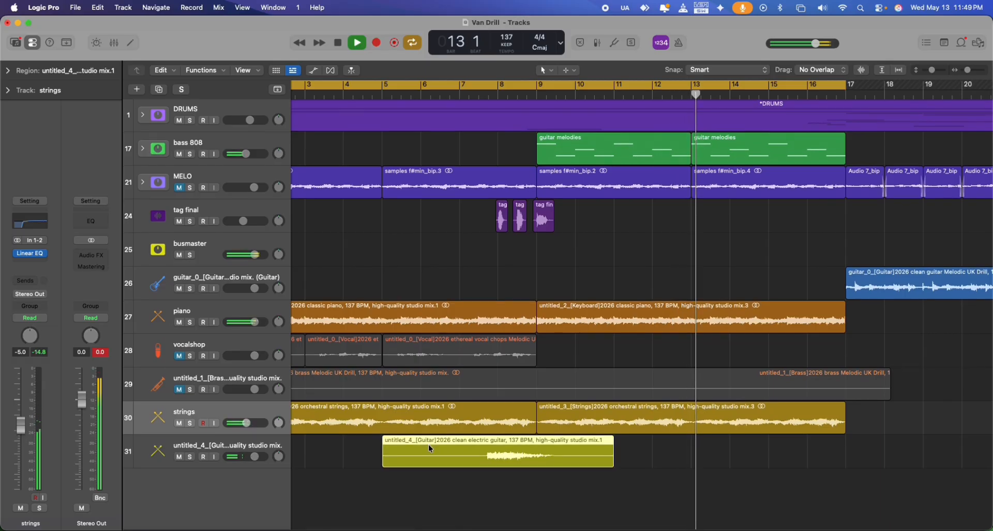
drag(429, 448, 741, 448)
drag(968, 71, 958, 72)
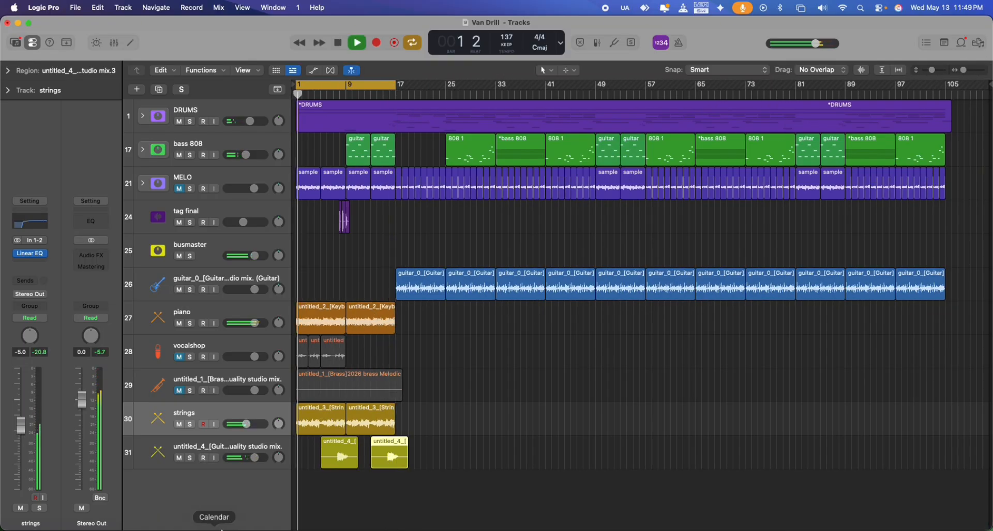
Rename the untitled_4 guitar track "electric guitar".
double_click(223, 447)
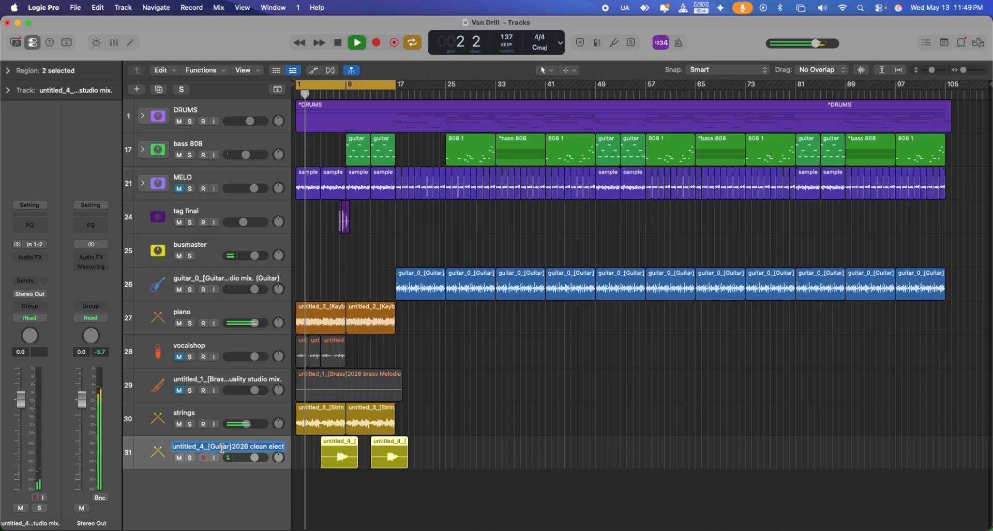
text(electric)
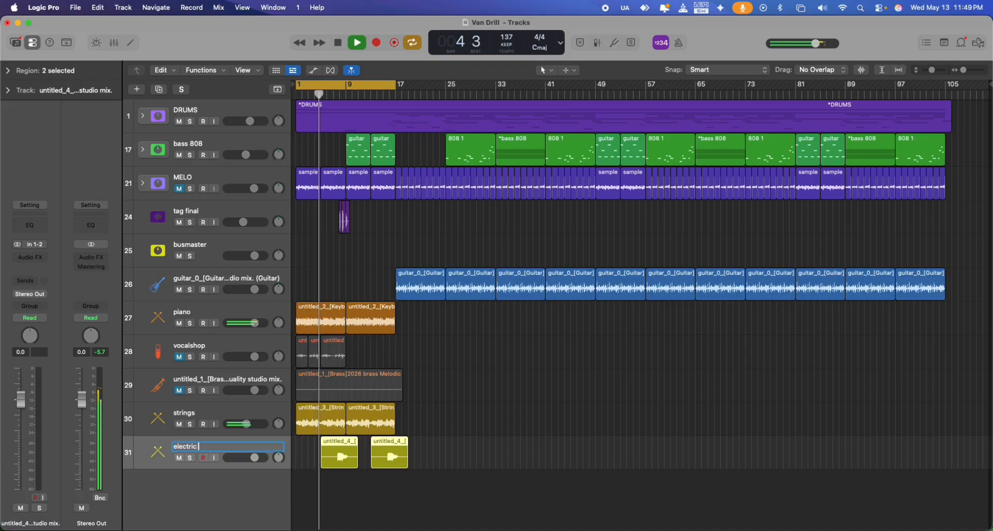
text( guitar)
key(Return)
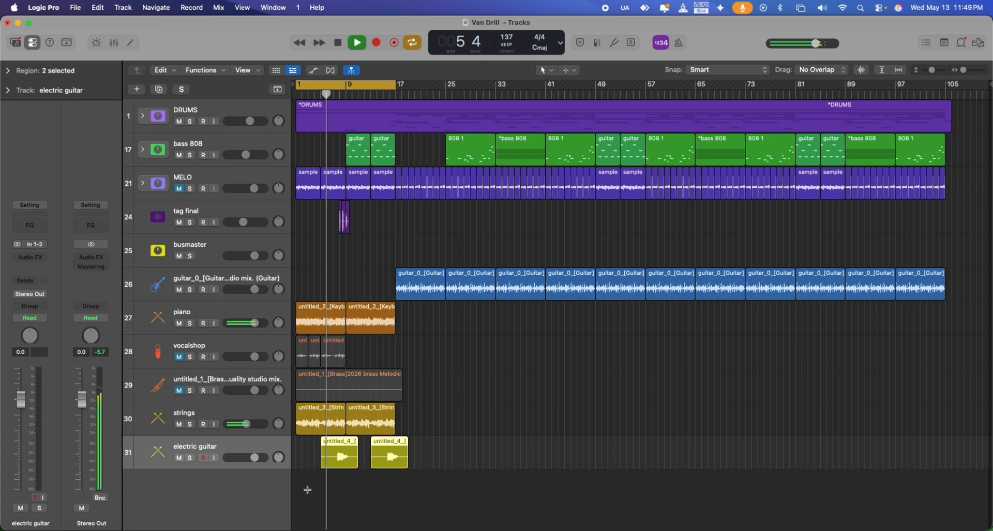
click(420, 443)
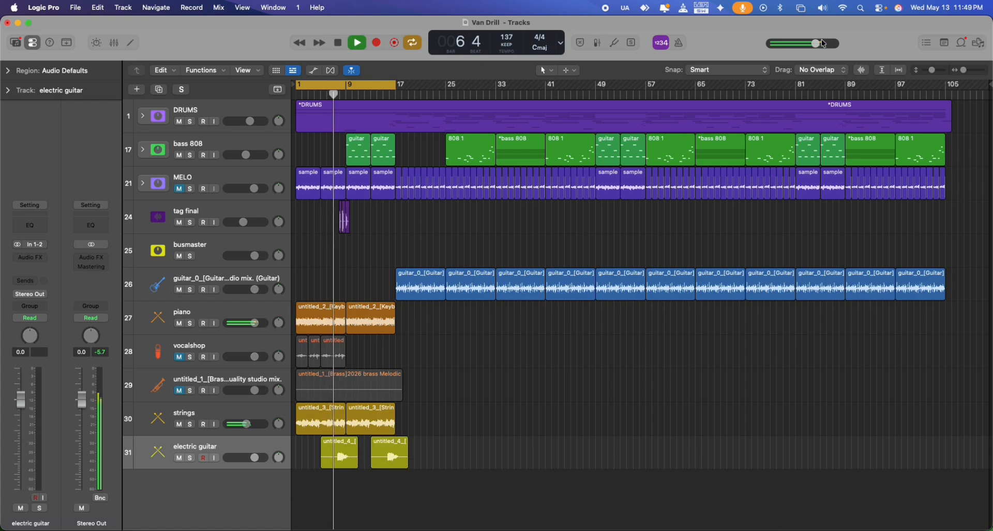
Set the gain of all strings and electric guitar regions to -9.9 dB.
drag(964, 69, 965, 69)
click(377, 458)
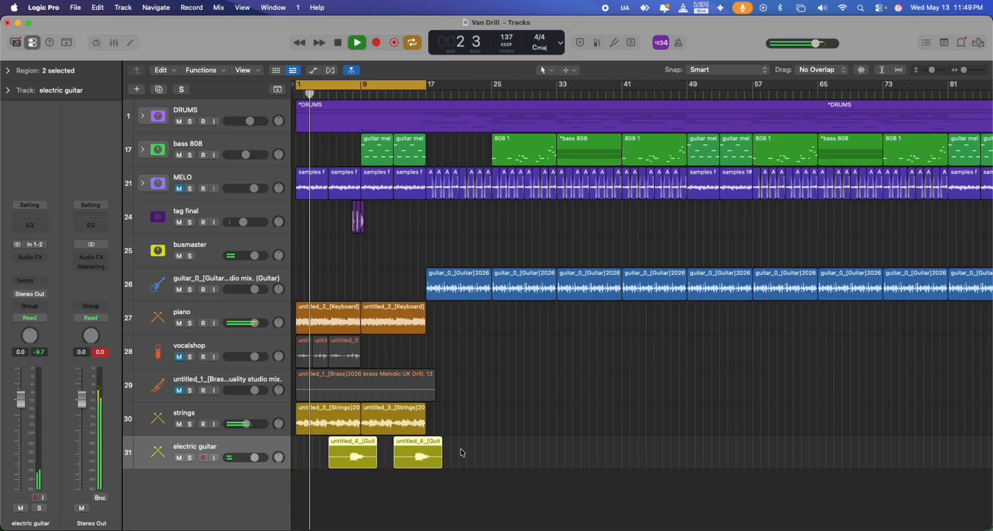
drag(348, 440, 316, 426)
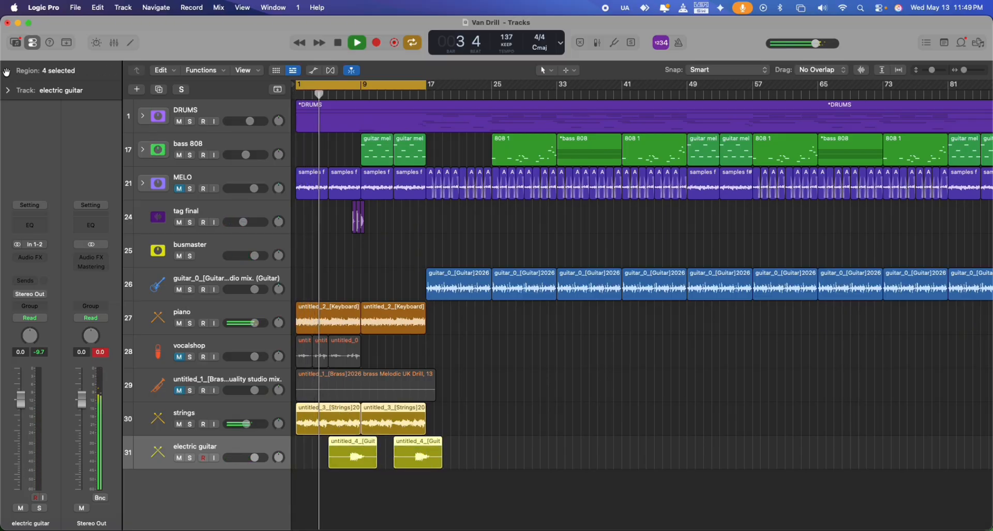
click(6, 71)
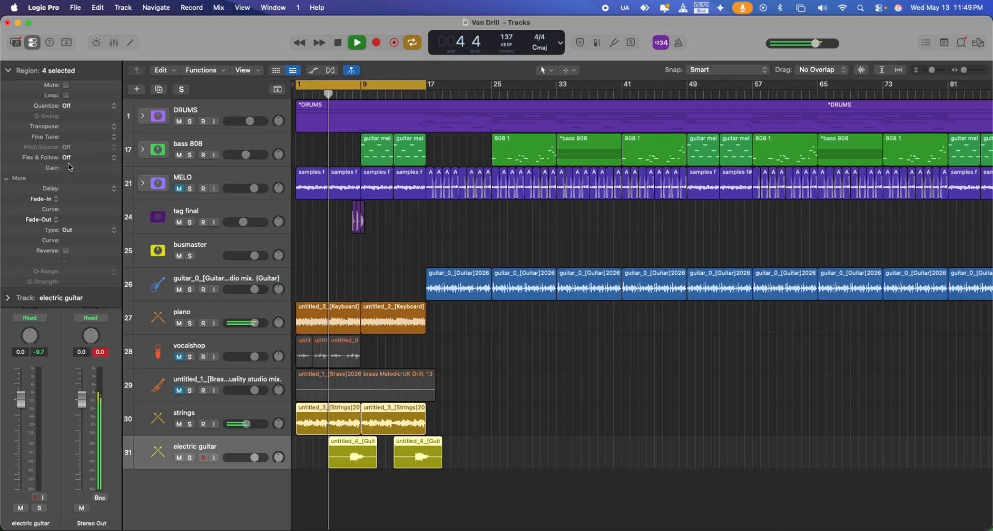
drag(69, 170, 78, 276)
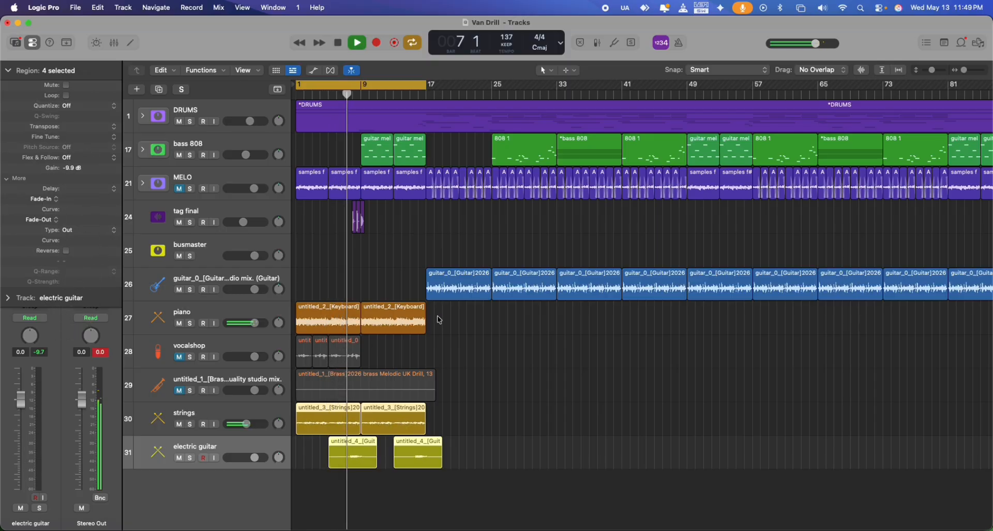
Set the gain of both piano regions to -10.0 dB.
drag(439, 319, 314, 331)
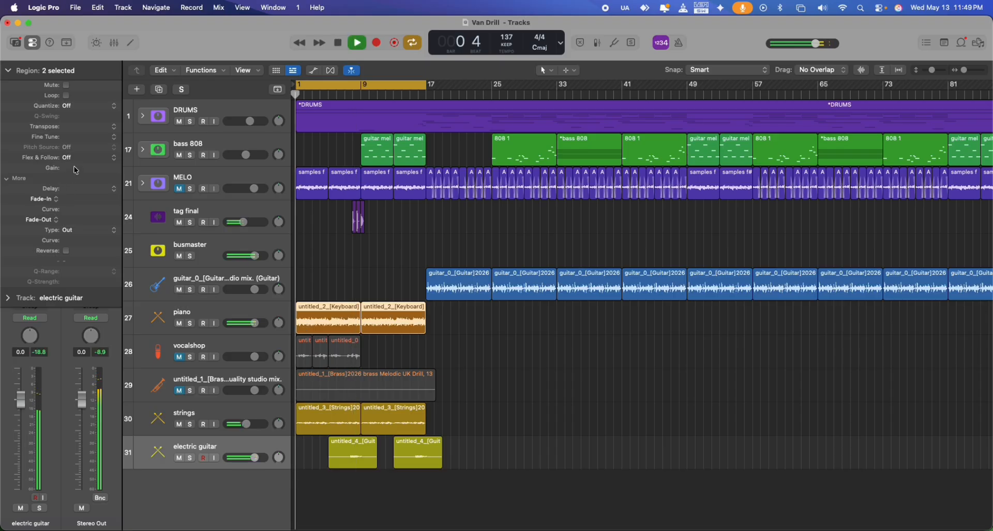
drag(72, 168, 71, 304)
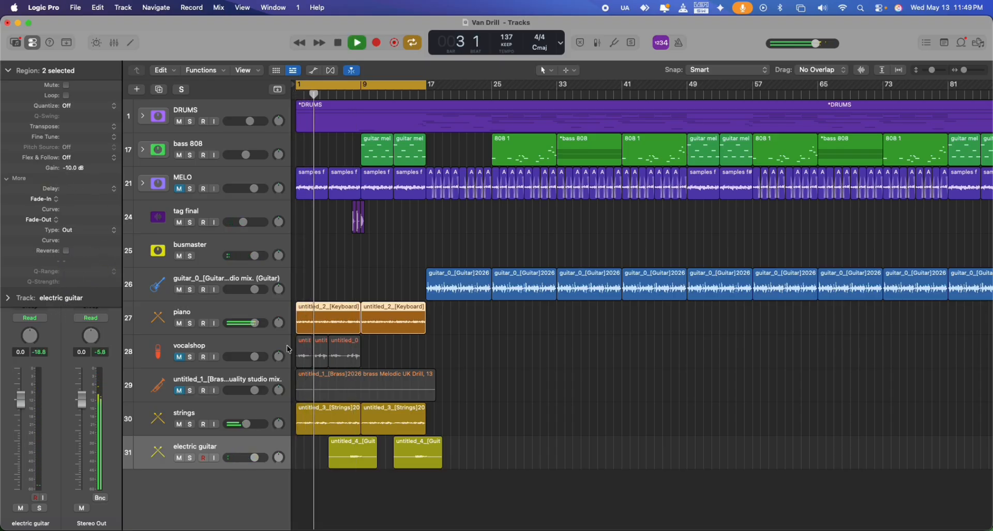
Select the piano track, turn on pre-fader metering and collapse the region parameters.
click(219, 308)
click(581, 42)
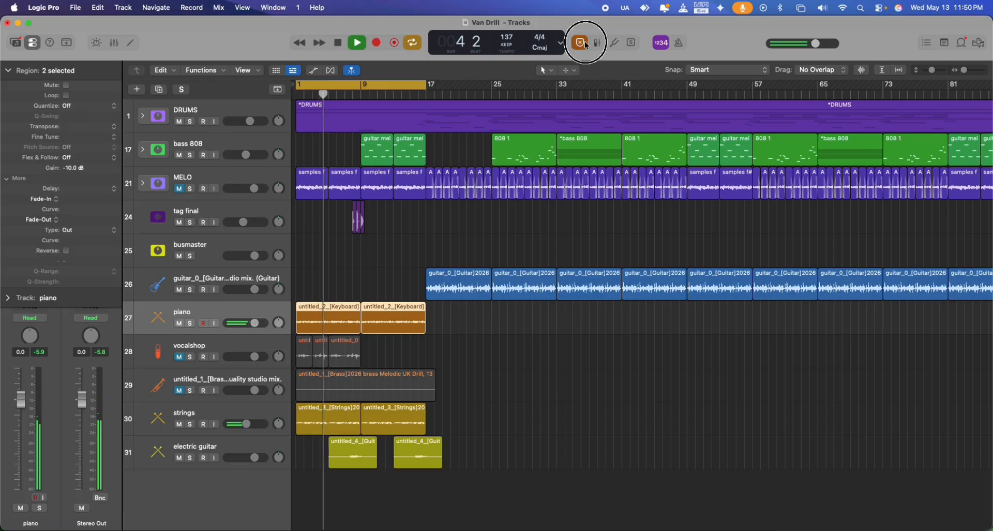
click(598, 43)
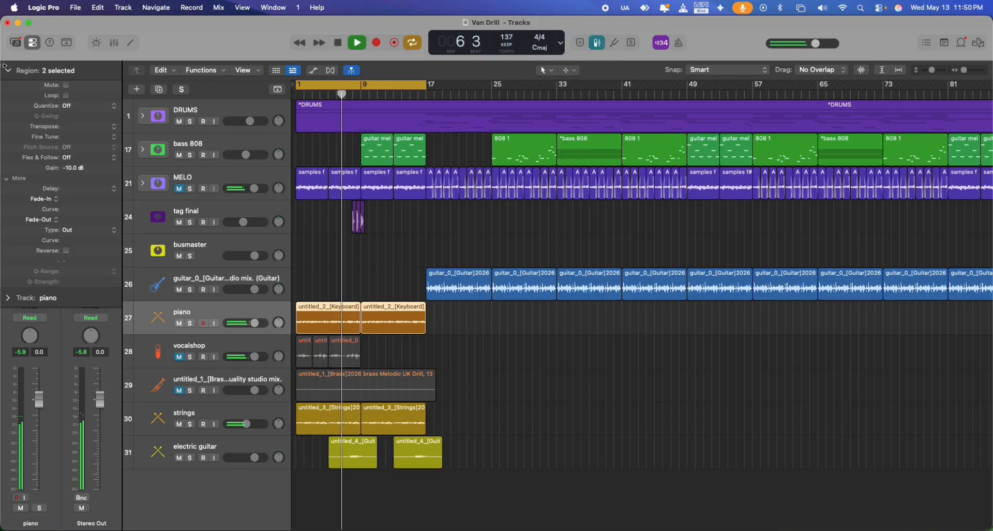
click(7, 69)
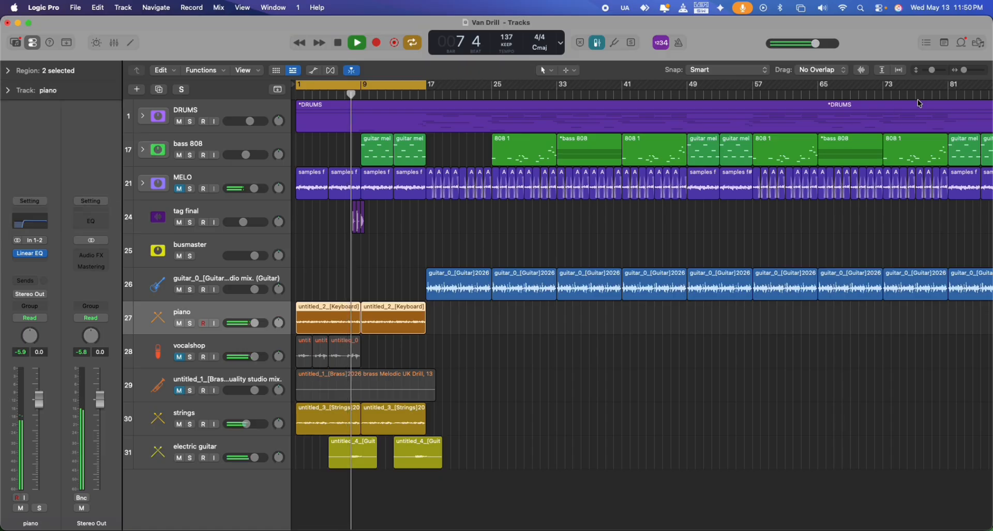
Set the gain of all eleven guitar regions on the guitar_0 track to -5.5 dB.
drag(964, 71, 962, 71)
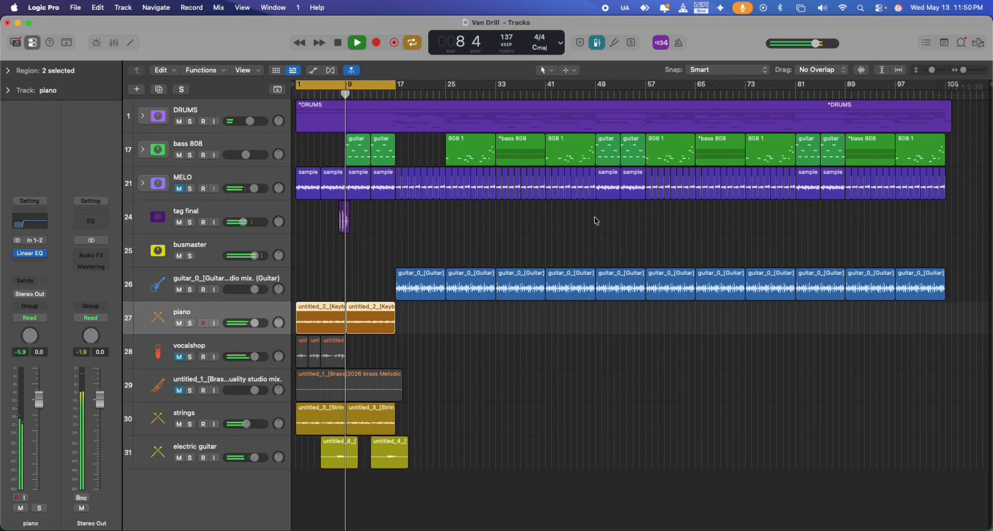
drag(389, 277, 947, 283)
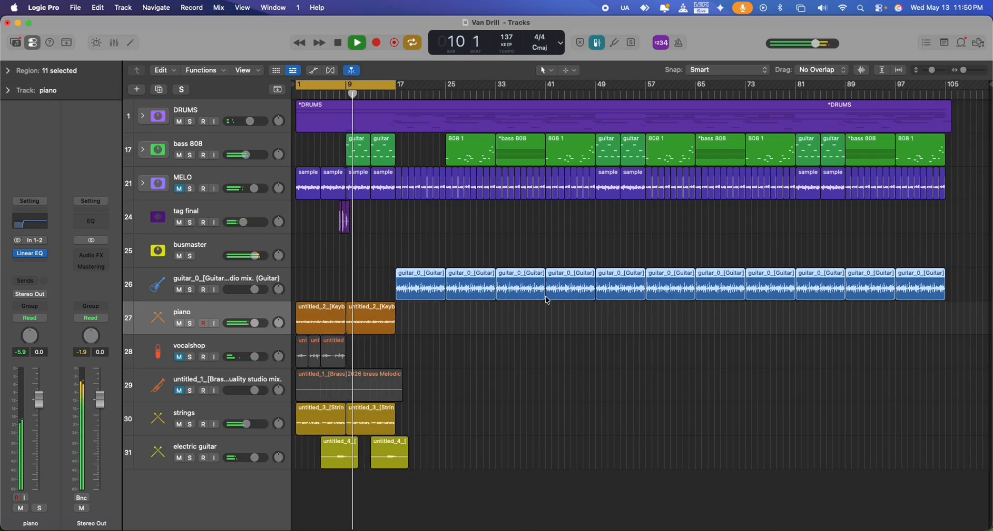
click(7, 72)
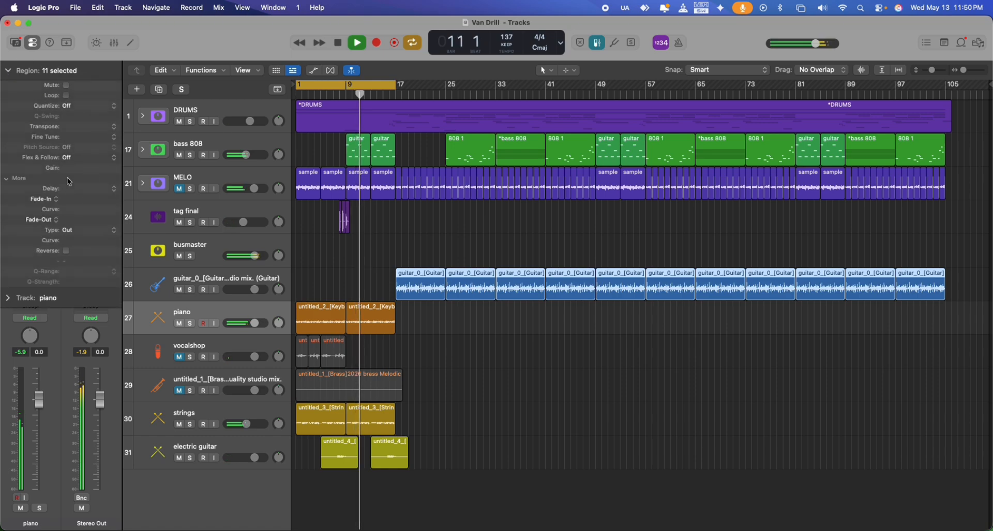
drag(70, 170, 73, 244)
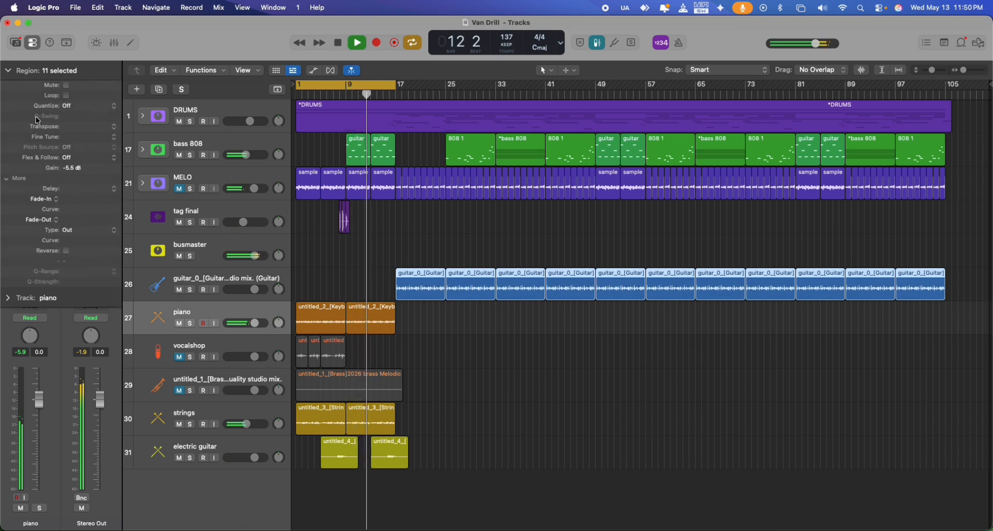
click(8, 71)
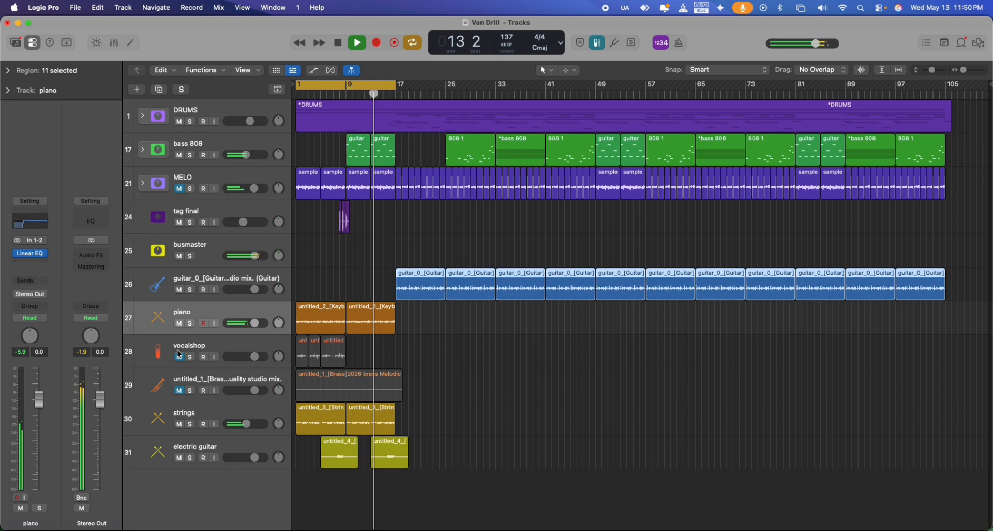
Copy the three vocalshop regions to bar 17 and loop playback from bar 17 to about bar 43.
drag(393, 84, 559, 86)
click(346, 344)
drag(347, 345, 304, 348)
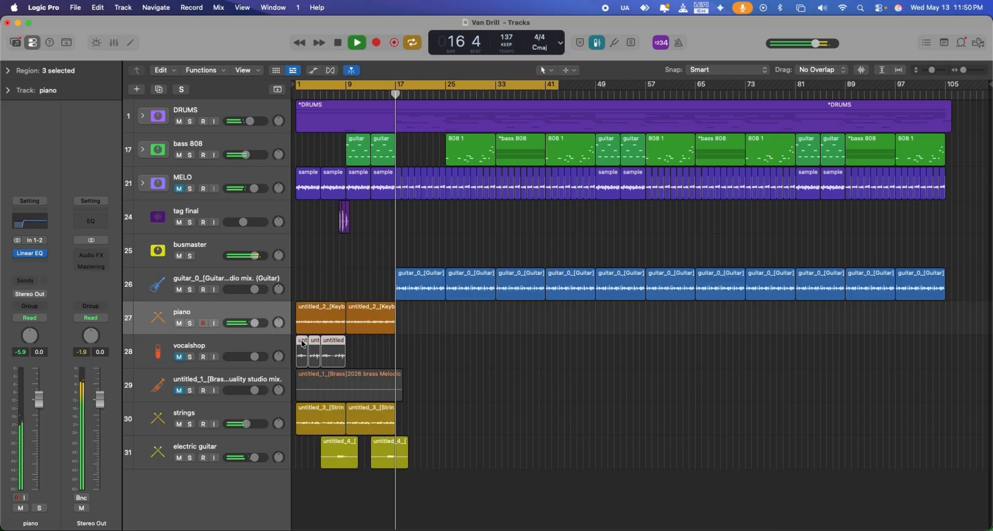
drag(360, 347, 406, 348)
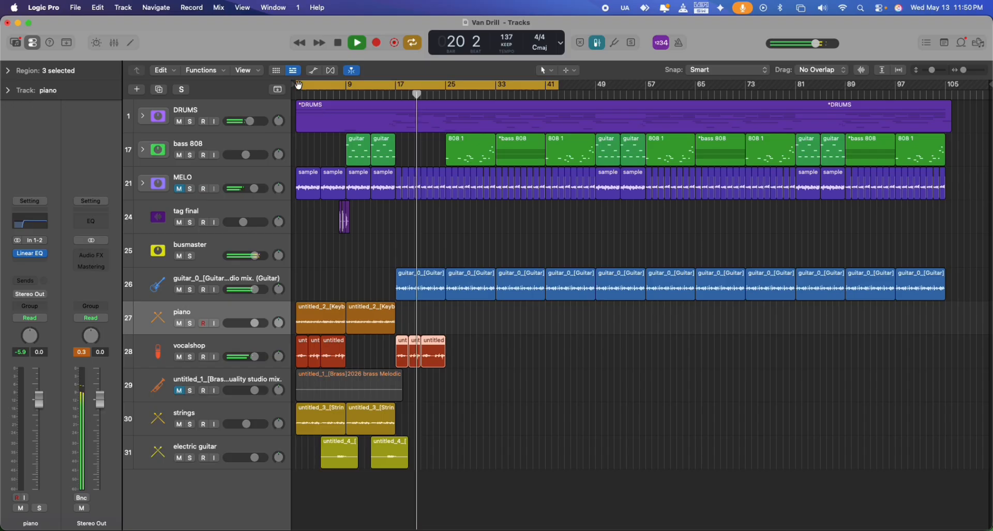
drag(297, 85, 397, 108)
key(space)
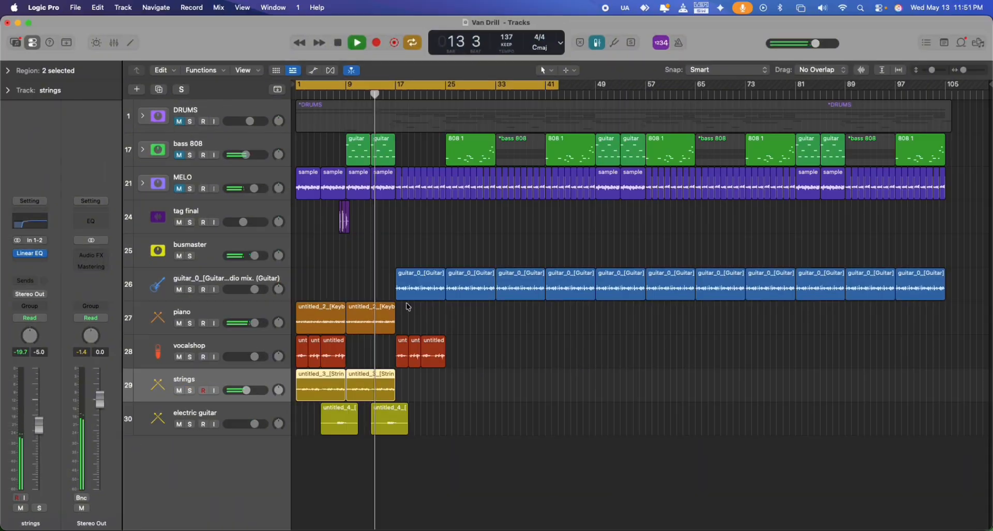
Copy the opening piano and strings regions to bar 33.
drag(964, 70, 970, 79)
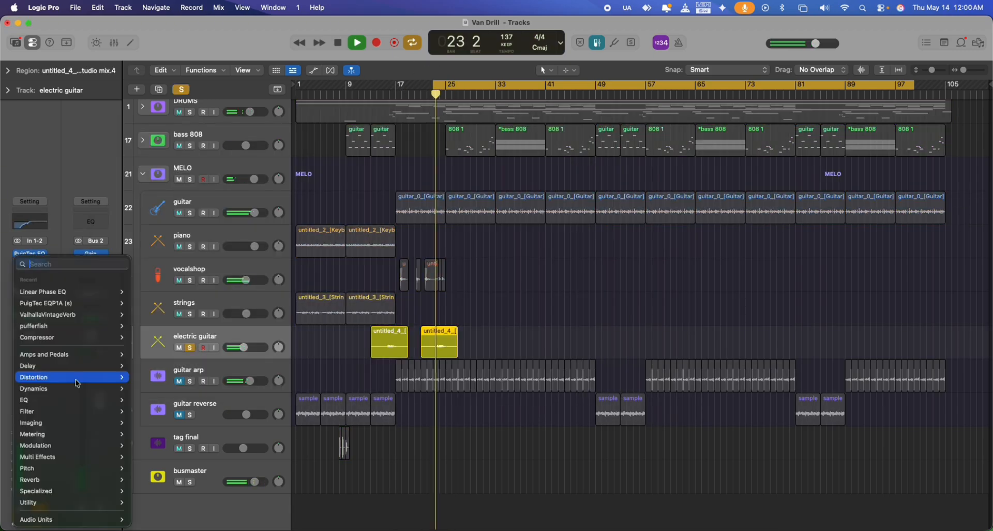
drag(509, 290, 711, 291)
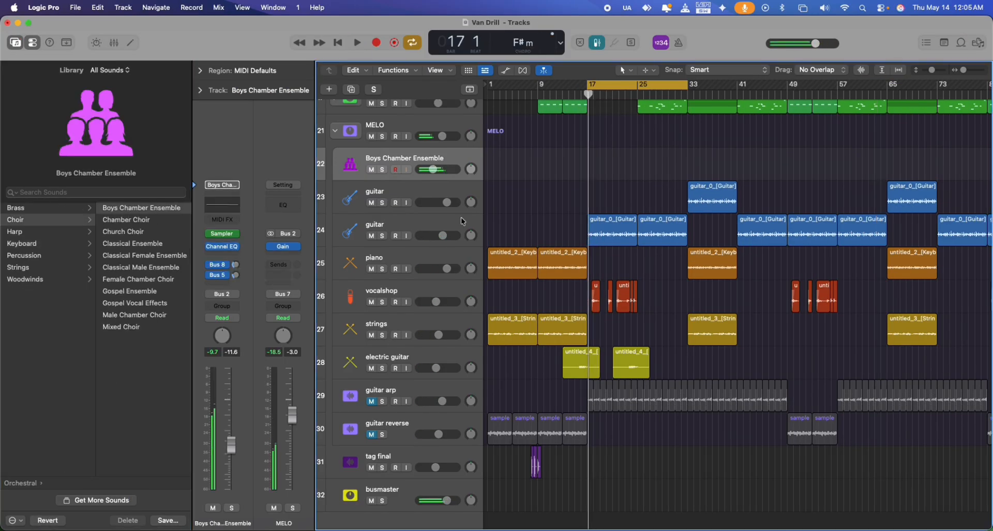
key(p)
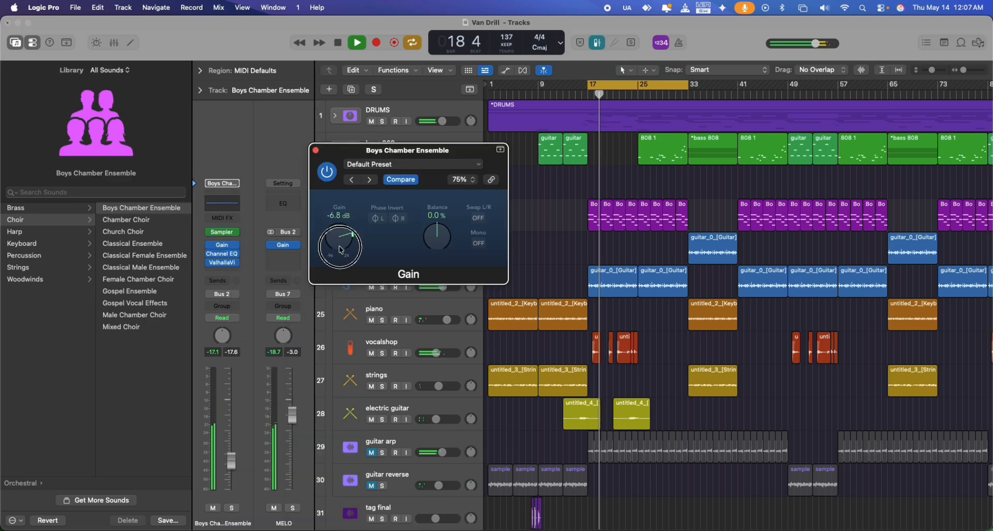
click(558, 208)
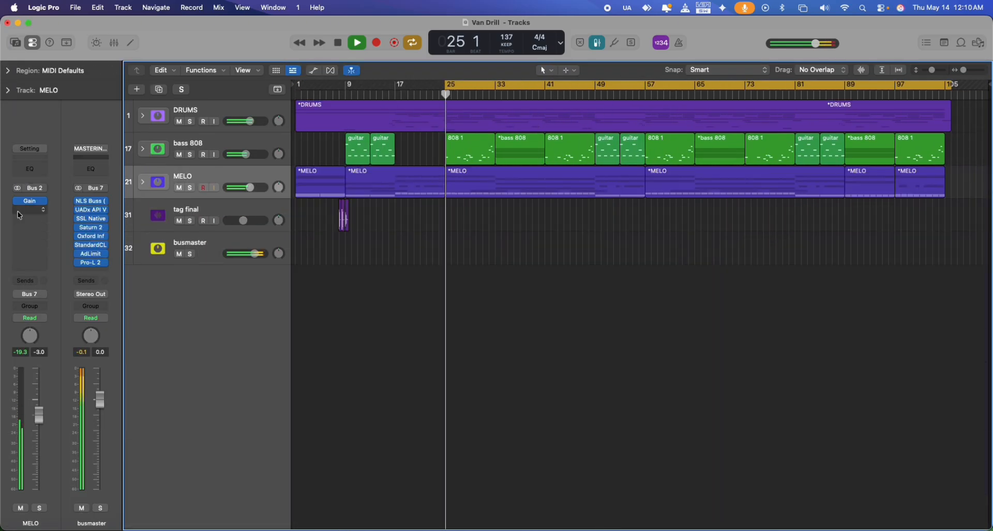
Set the cycle range to cover the whole arrangement from bar 1 to about bar 105 and stop playback.
drag(299, 89, 454, 89)
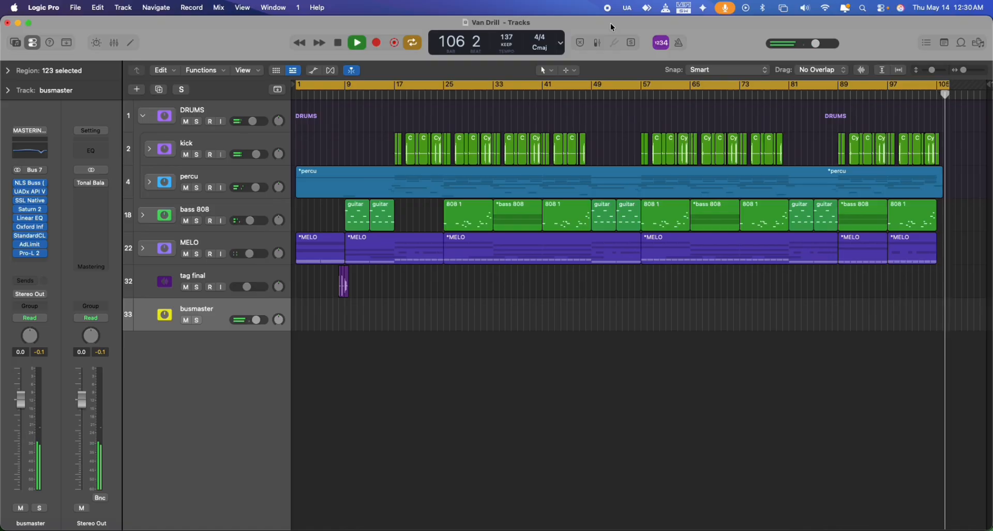
key(space)
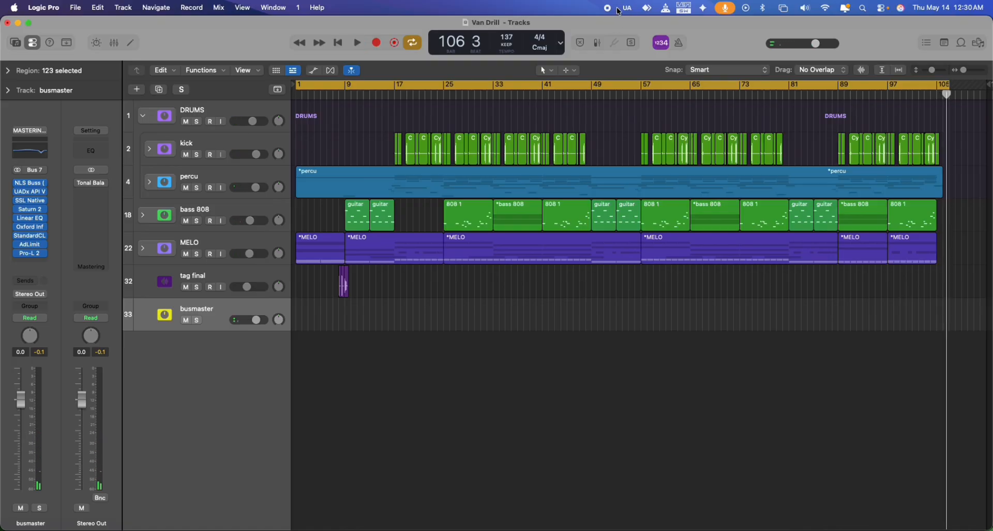